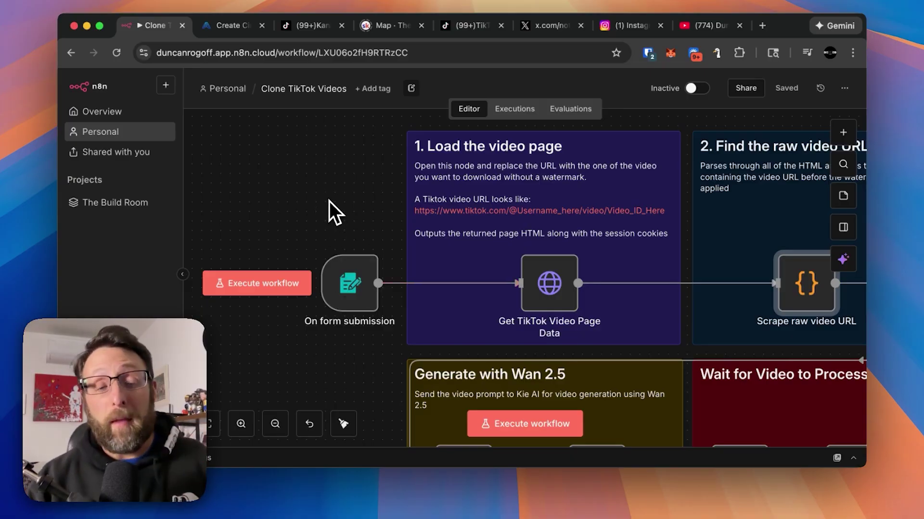
Switch to the TikTok profile, open its first pinned video, and copy the video's full URL.
left_click(305, 25)
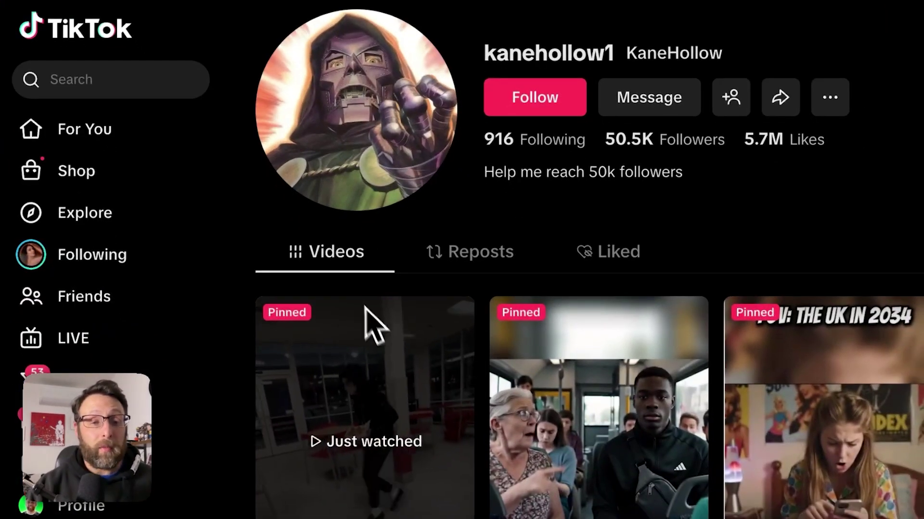
scroll(380, 337, "down", 4)
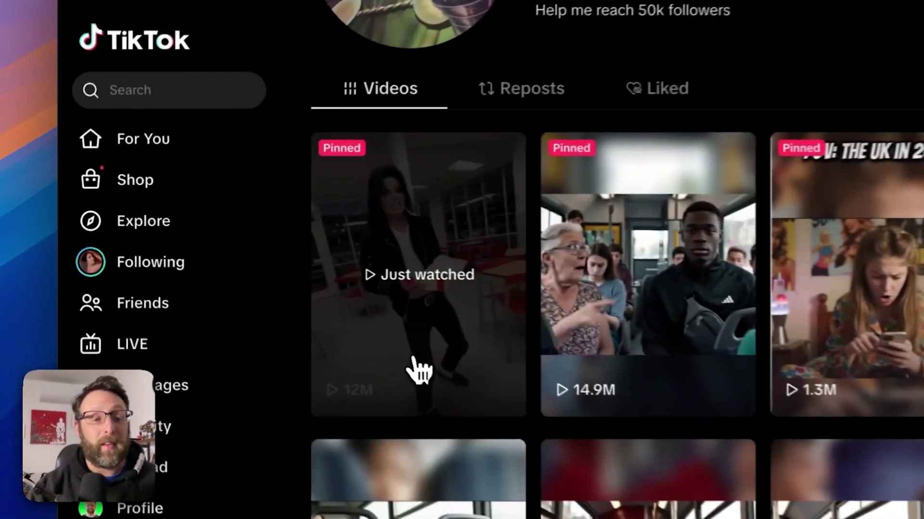
left_click(317, 314)
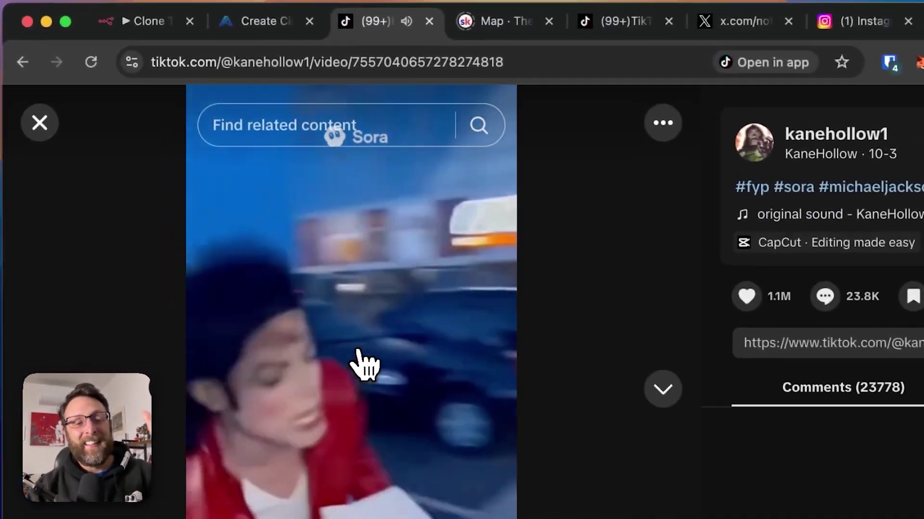
left_click(299, 254)
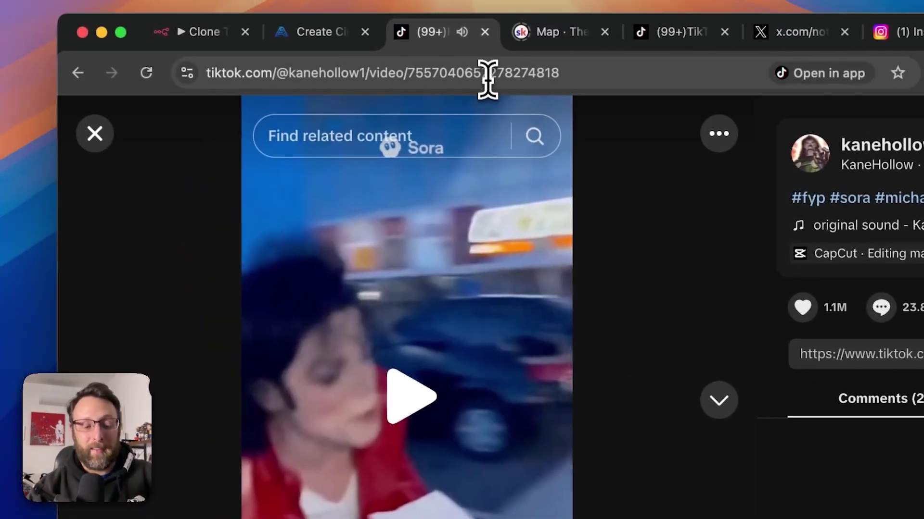
left_click(344, 62)
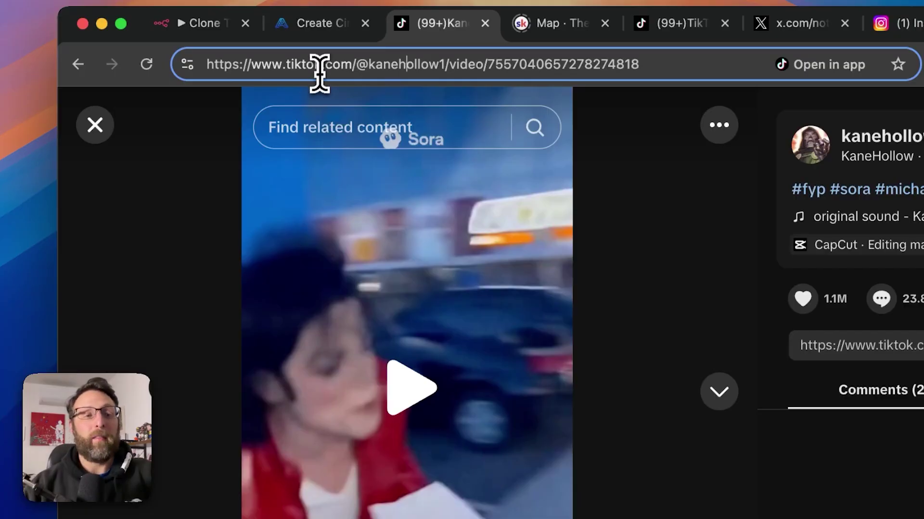
key("super+a")
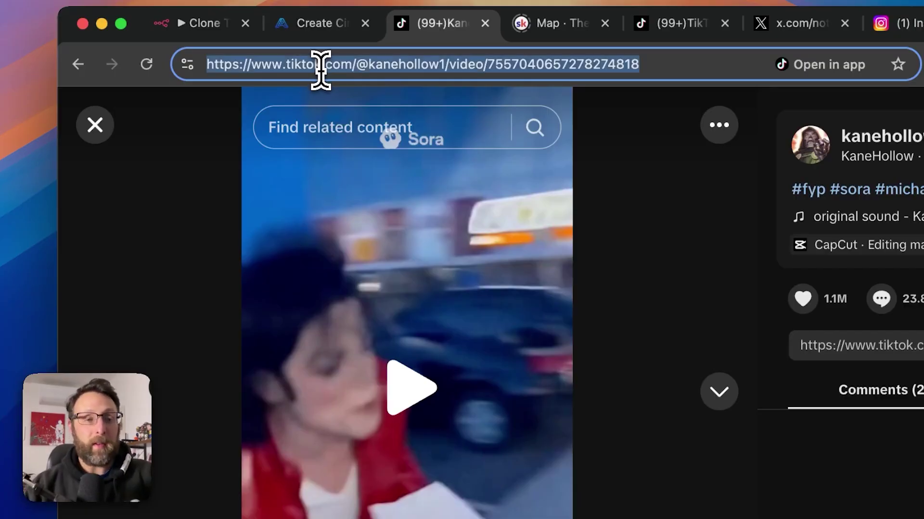
Execute the Clone TikTok Videos workflow in n8n and submit the copied video URL through its test form.
left_click(197, 35)
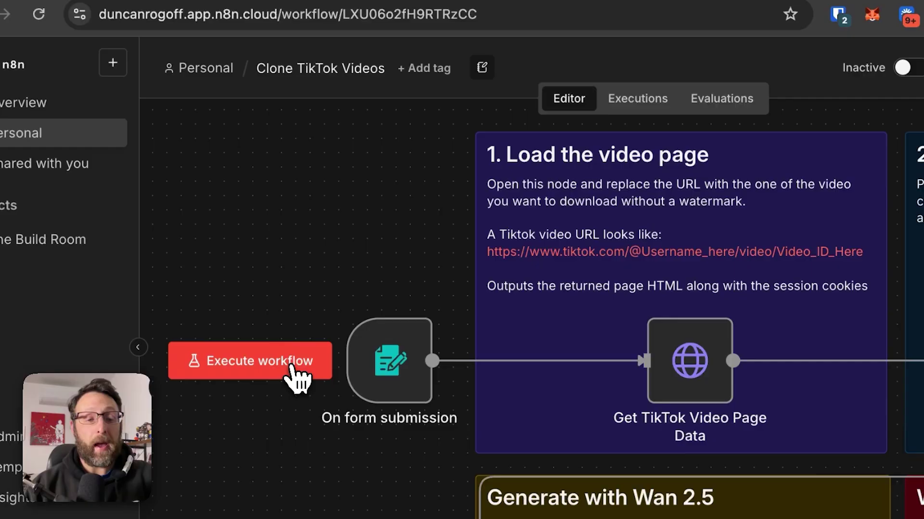
left_click(399, 422)
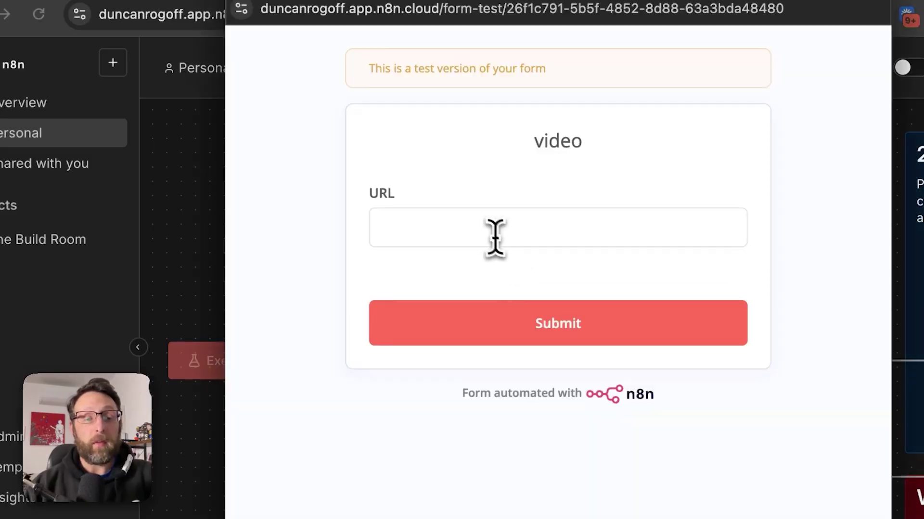
left_click(487, 230)
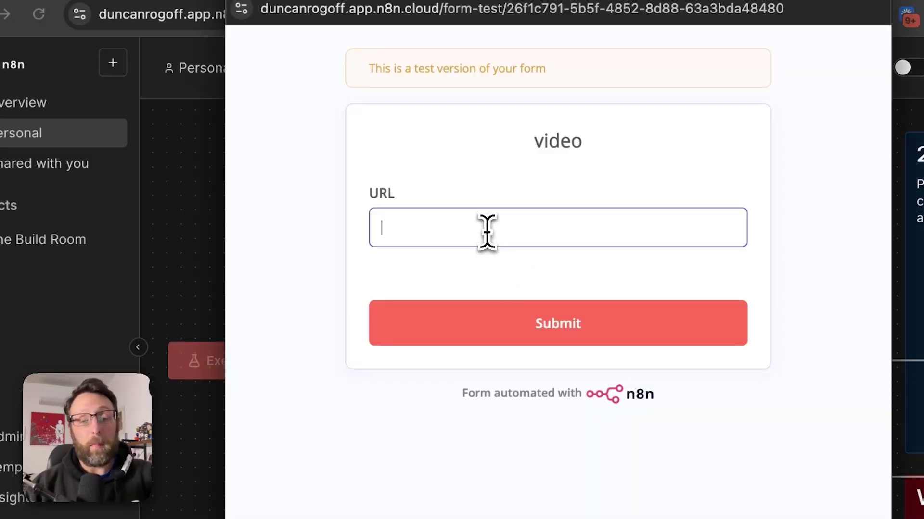
key("super+v")
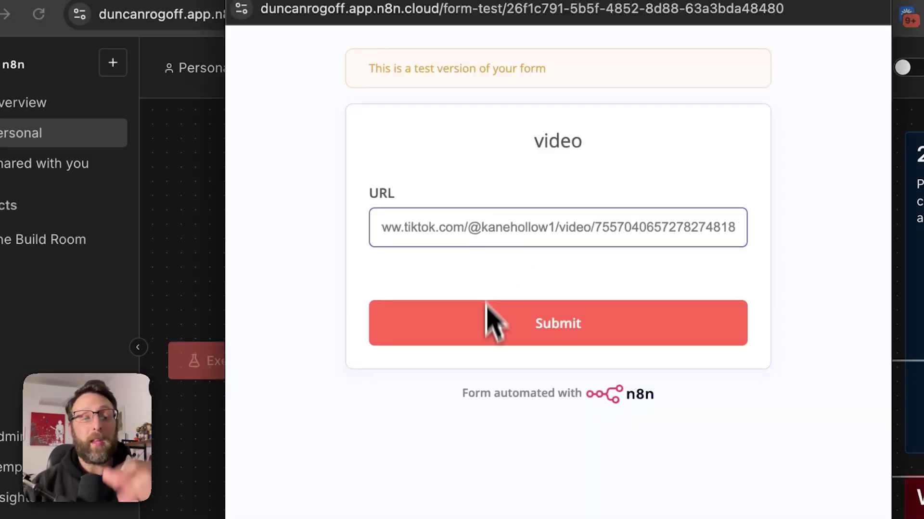
left_click(510, 339)
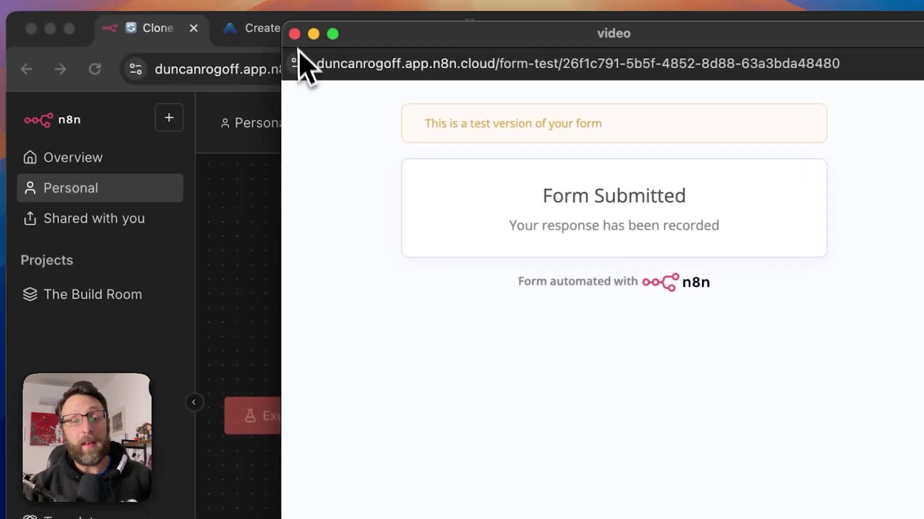
left_click(297, 36)
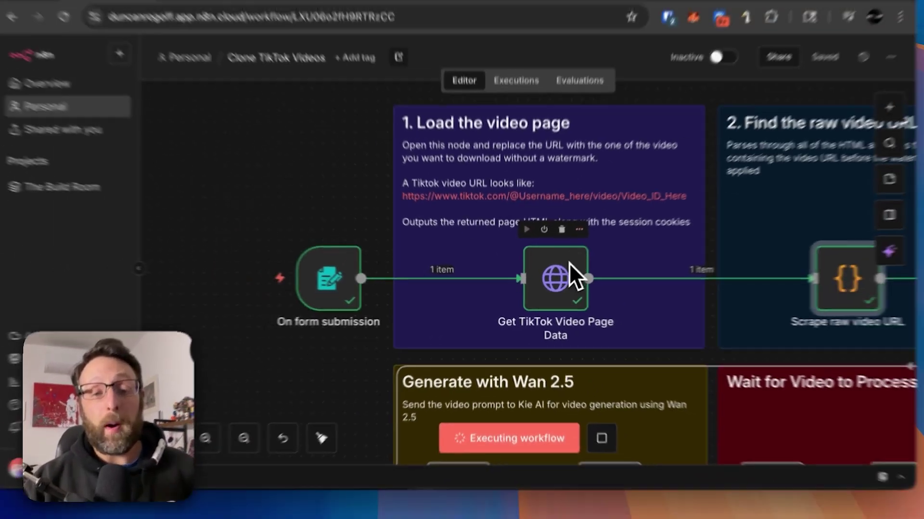
Examine the running workflow's nodes from loading the video page through video analysis, Wan 2.5 generation and the waiting loop.
scroll(603, 252, "right", 10)
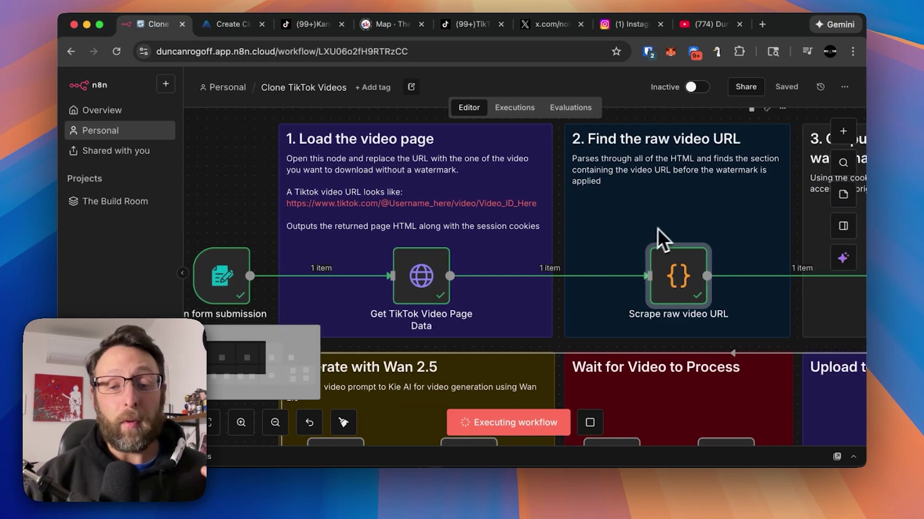
scroll(665, 227, "right", 5)
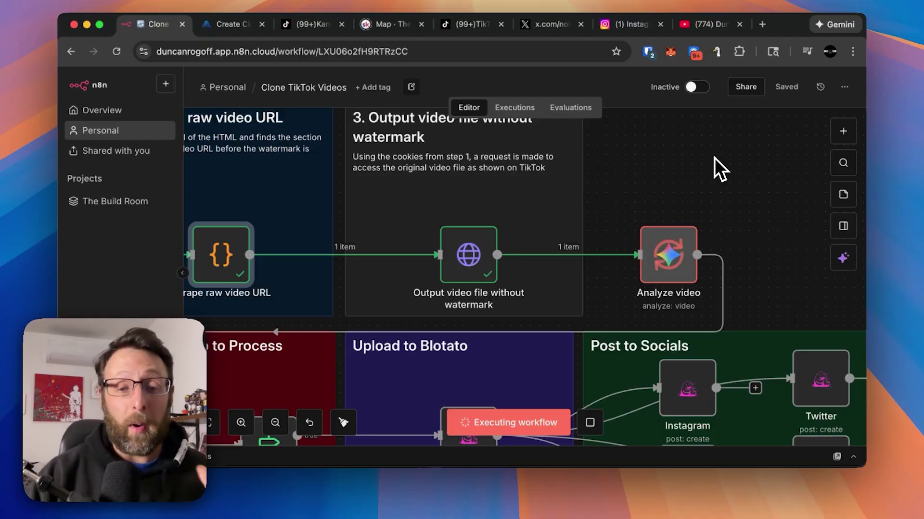
scroll(605, 220, "left", 7)
scroll(605, 221, "down", 5)
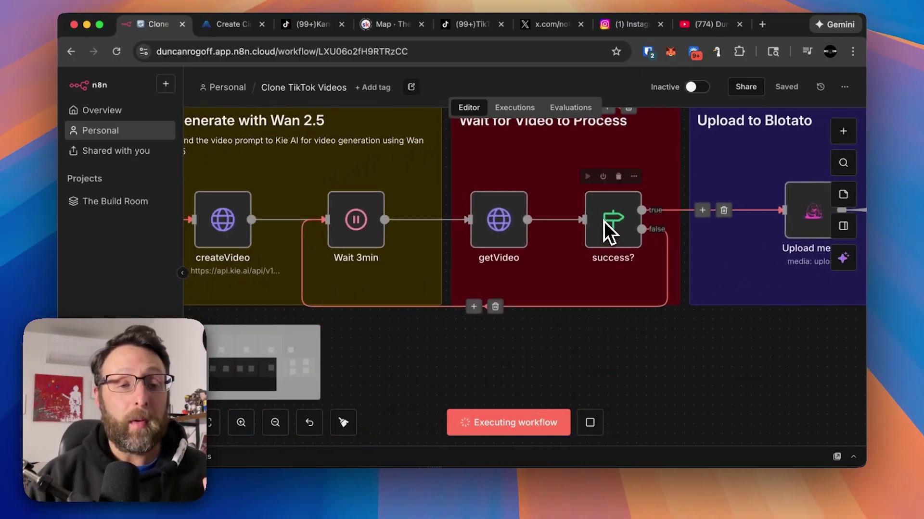
scroll(604, 221, "left", 5)
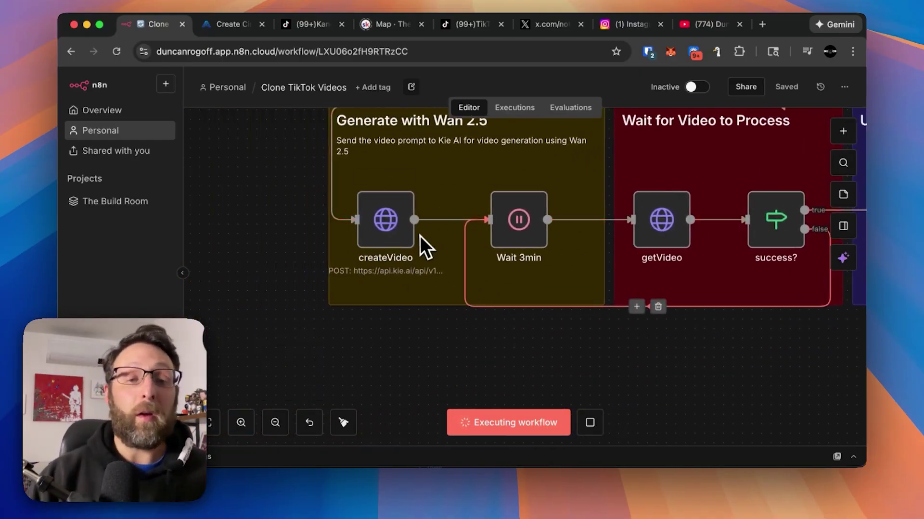
scroll(418, 238, "up", 2)
scroll(419, 238, "right", 1)
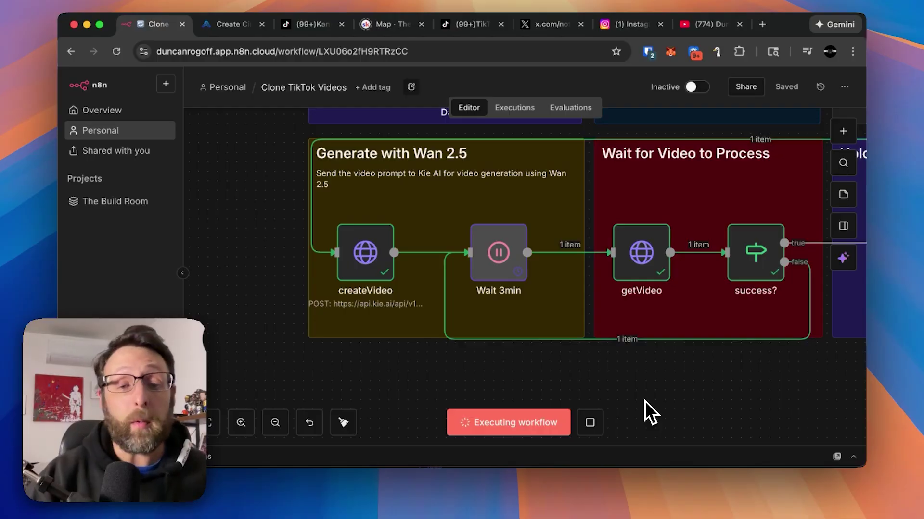
scroll(644, 401, "right", 3)
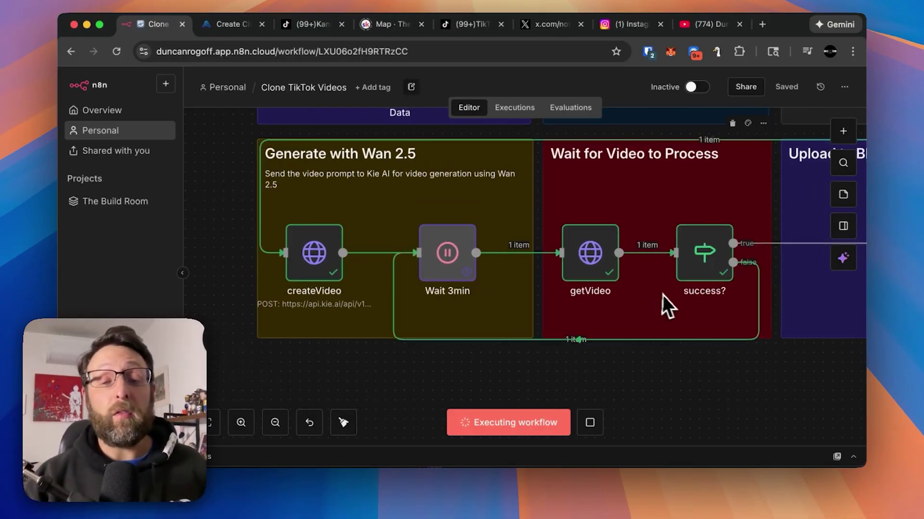
Examine the Upload to Blotato and Post to Socials sections of the workflow.
scroll(669, 297, "right", 10)
scroll(668, 297, "right", 5)
scroll(566, 267, "up", 3)
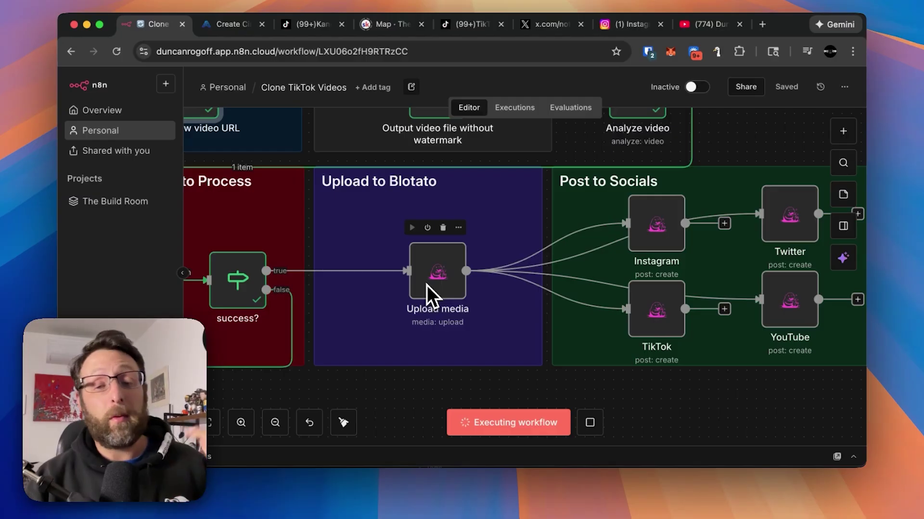
scroll(553, 298, "right", 3)
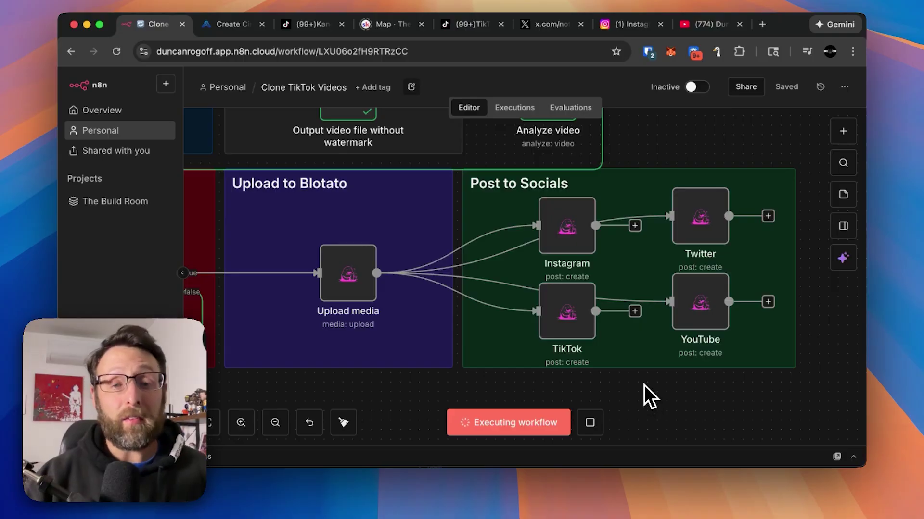
Inspect the On form submission trigger's settings and search the available nodes for "form".
scroll(645, 385, "left", 10)
scroll(627, 371, "up", 5)
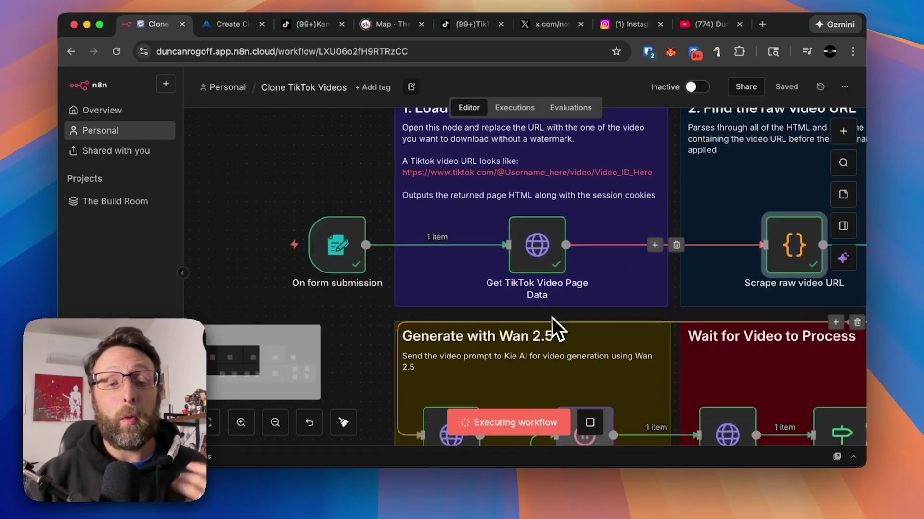
scroll(552, 318, "down", 2)
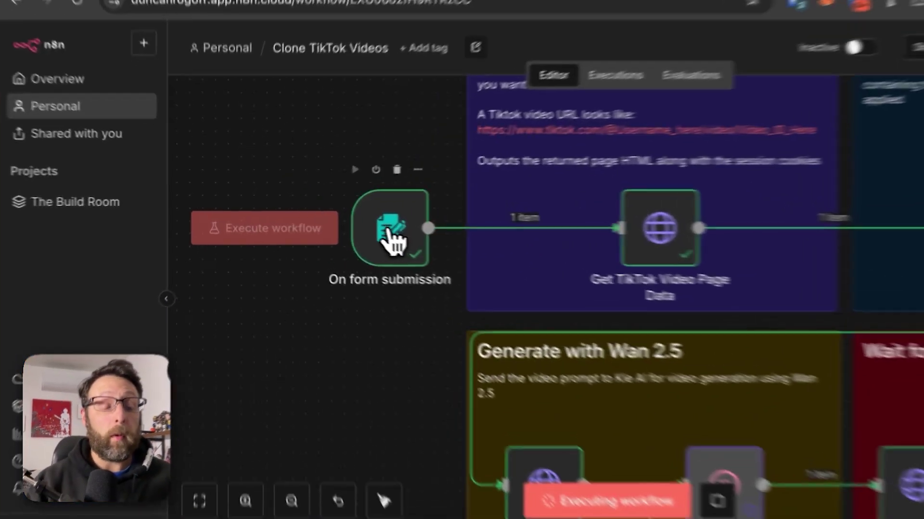
double_click(350, 224)
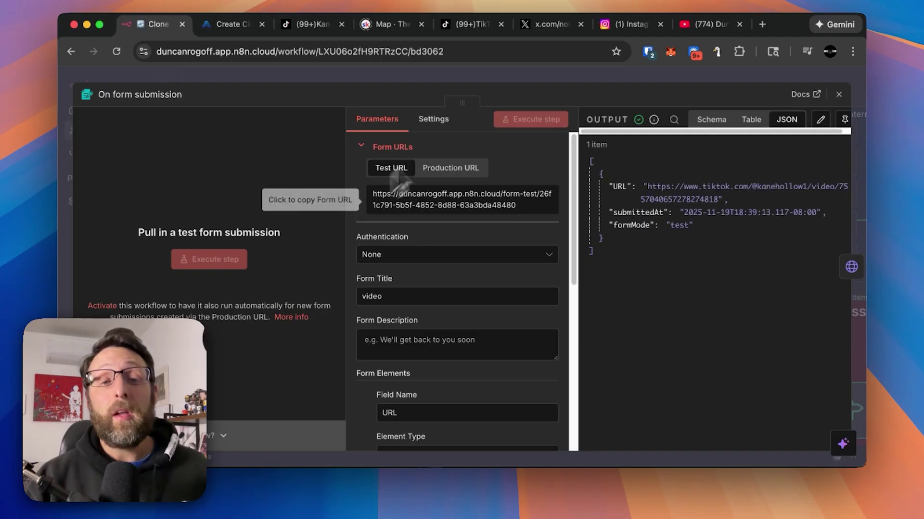
left_click(469, 76)
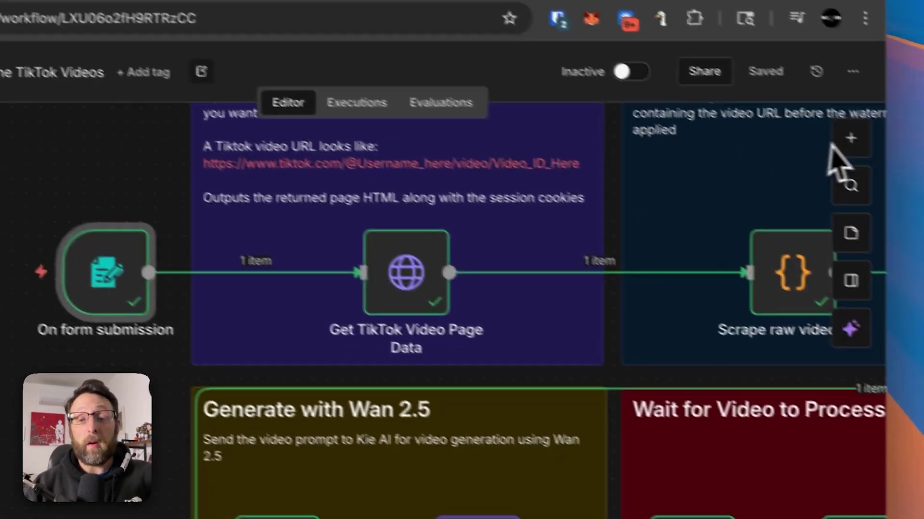
left_click(923, 194)
type("form")
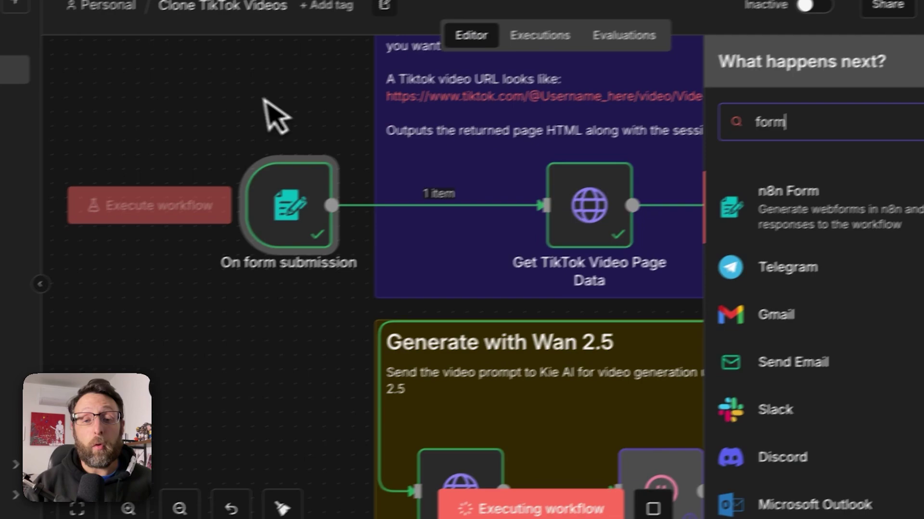
Reopen the On form submission node and view the element types available for its URL field.
double_click(289, 207)
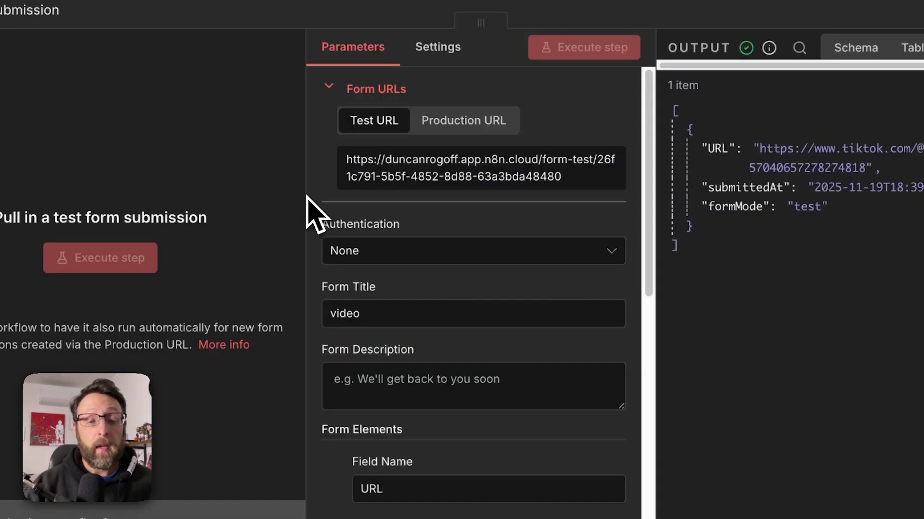
scroll(421, 337, "down", 4)
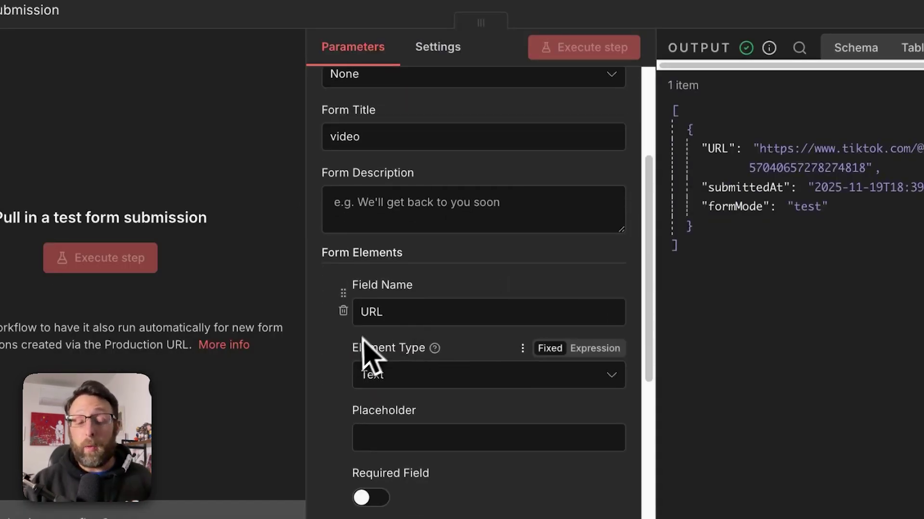
left_click(419, 374)
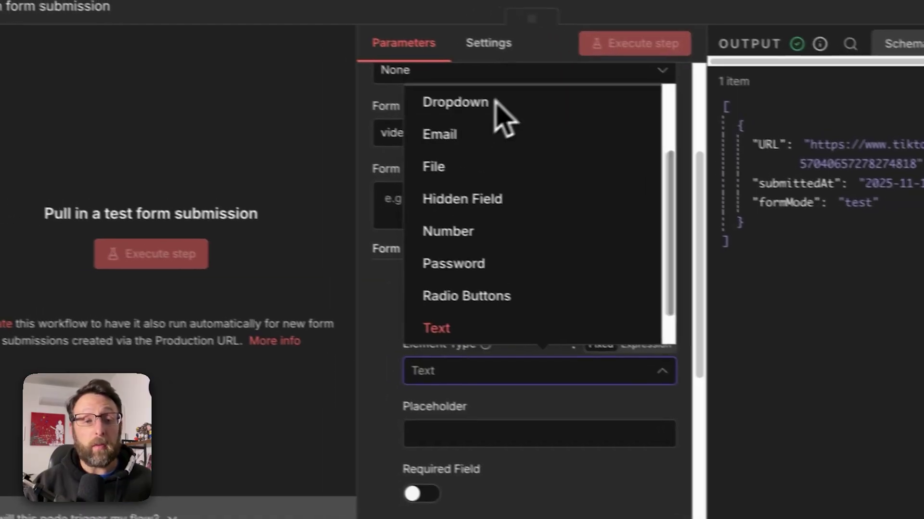
left_click(330, 345)
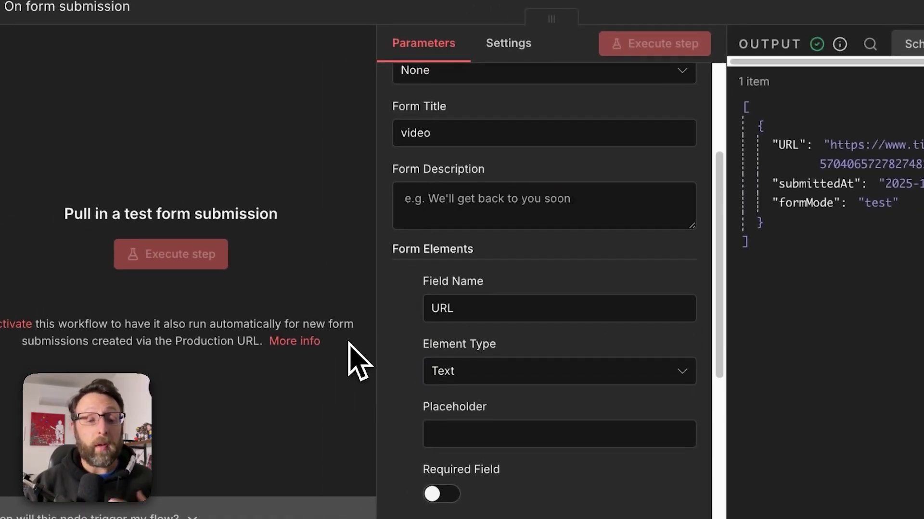
Add a second form element below the URL field, delete it again, and close the form node.
scroll(391, 381, "down", 5)
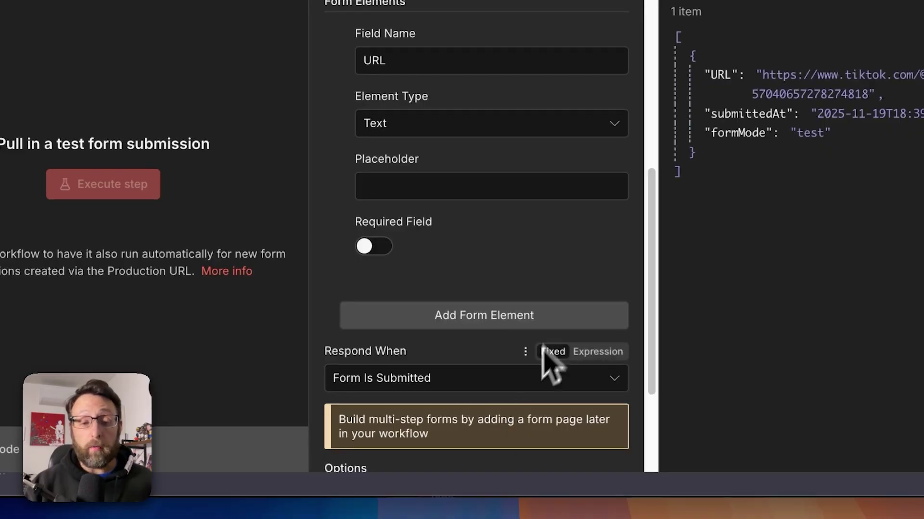
left_click(550, 318)
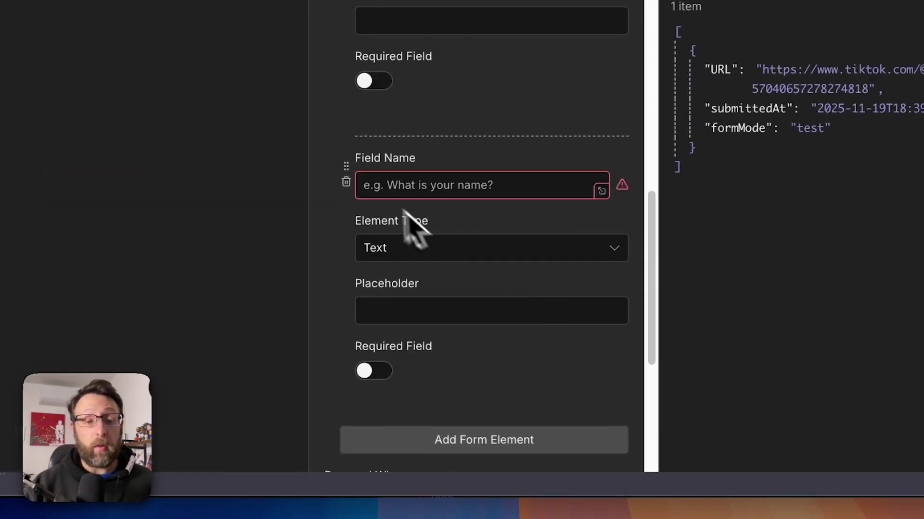
left_click(346, 182)
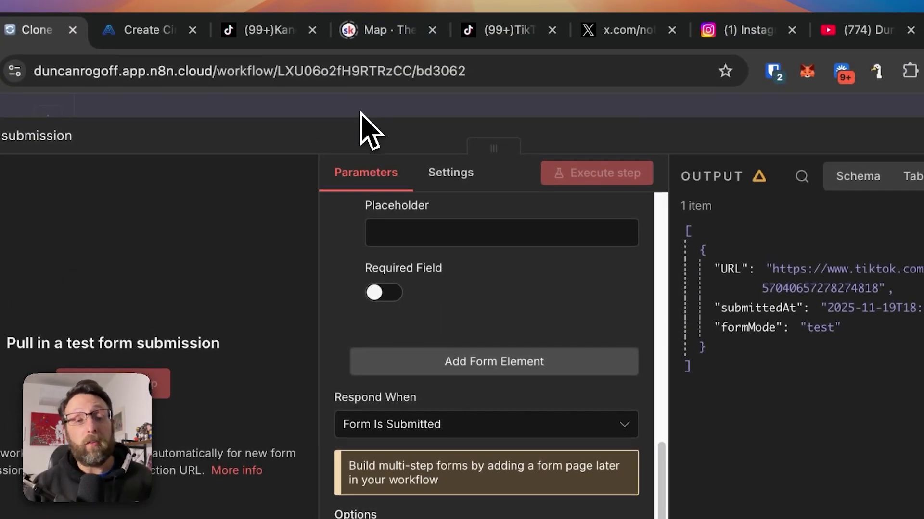
left_click(361, 113)
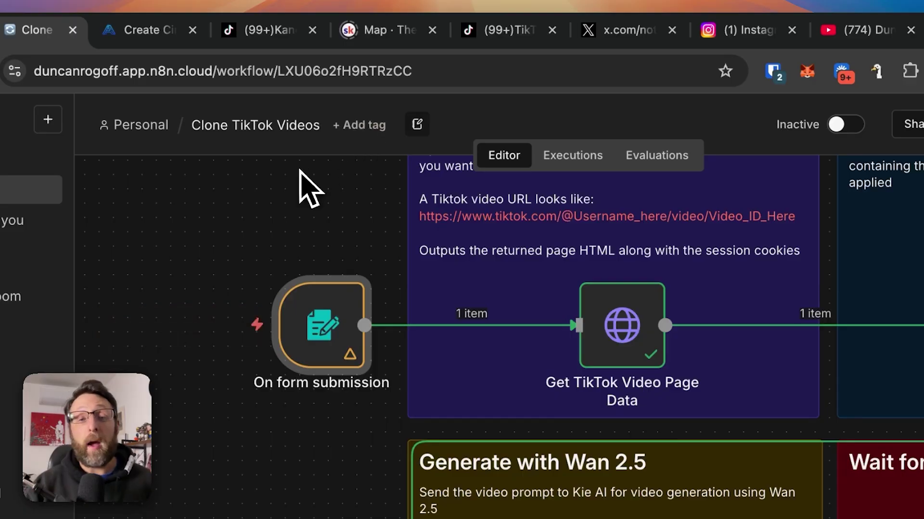
Open the settings of the Get TikTok Video Page Data node.
left_click_drag(710, 409, 581, 422)
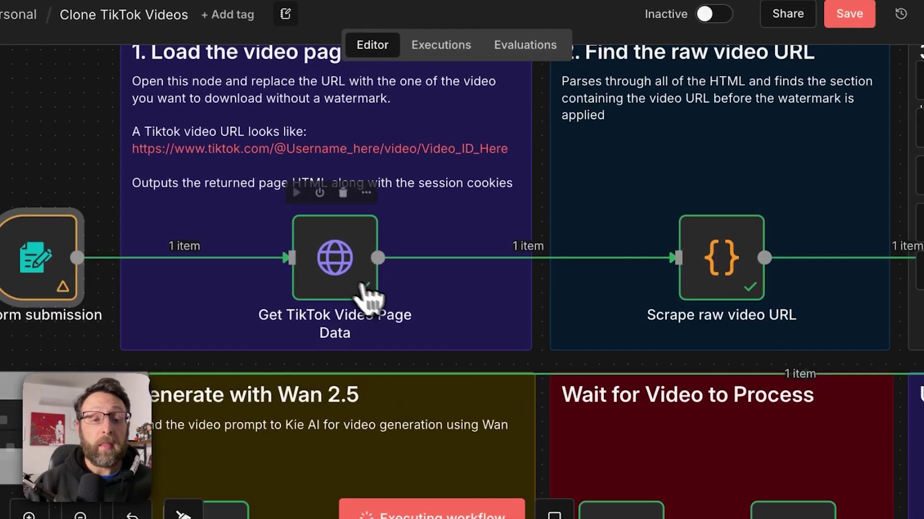
double_click(368, 235)
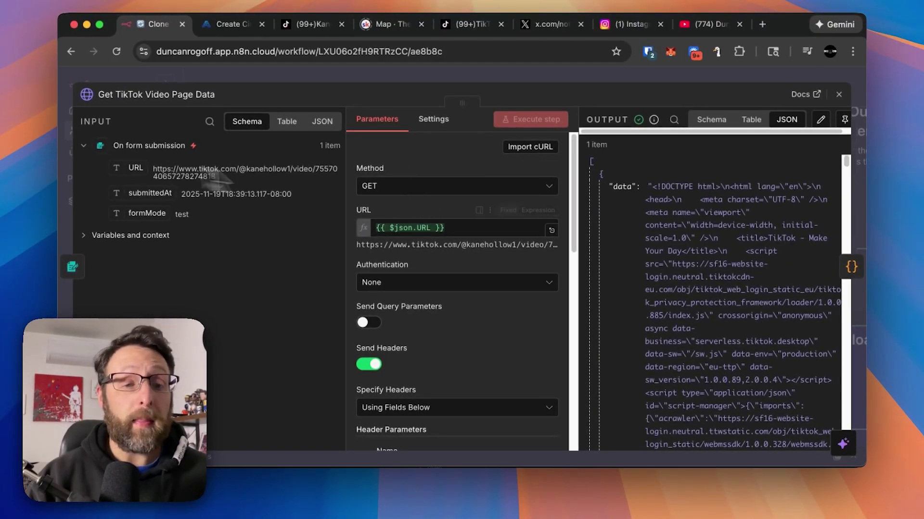
Examine the header parameters and the returned HTML of the Get TikTok Video Page Data node, and close it.
scroll(446, 322, "down", 3)
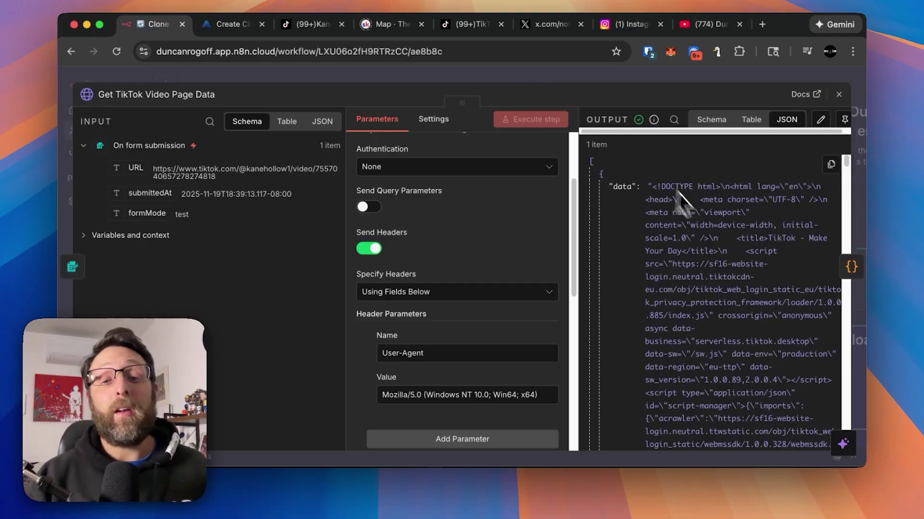
scroll(705, 218, "down", 15)
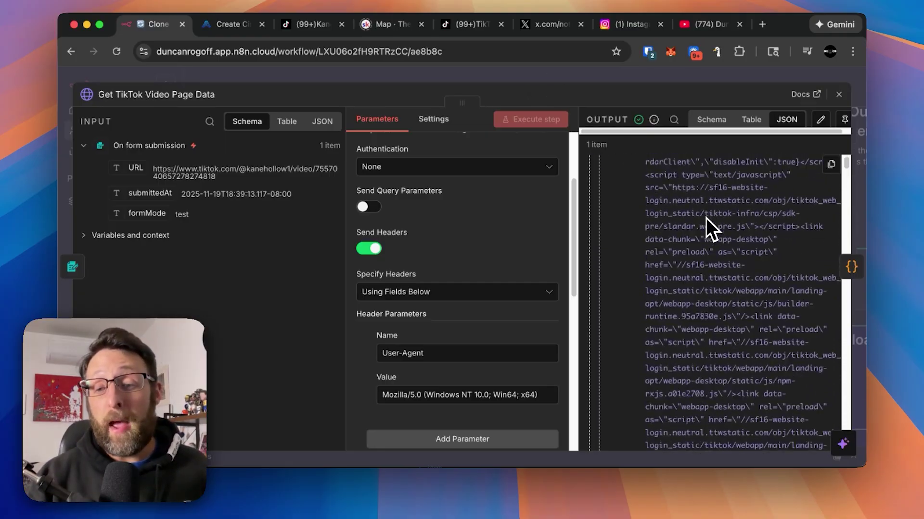
scroll(705, 218, "down", 8)
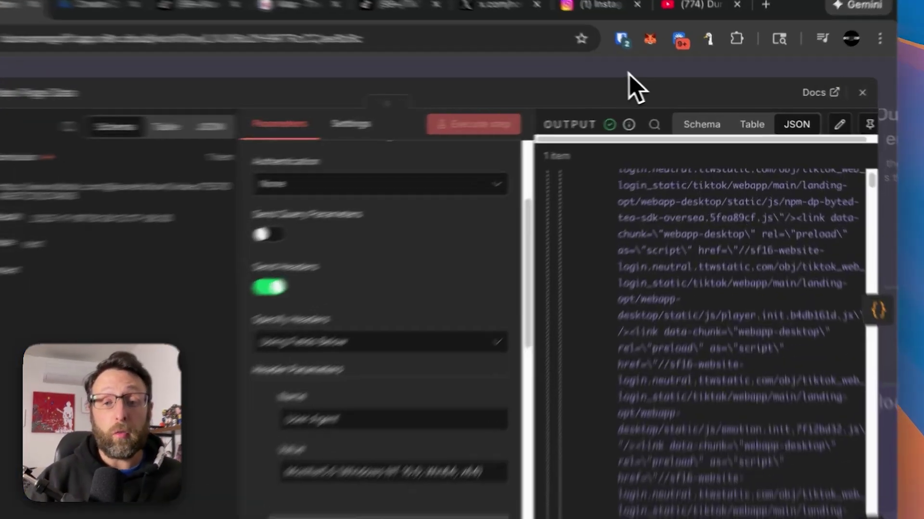
left_click(653, 77)
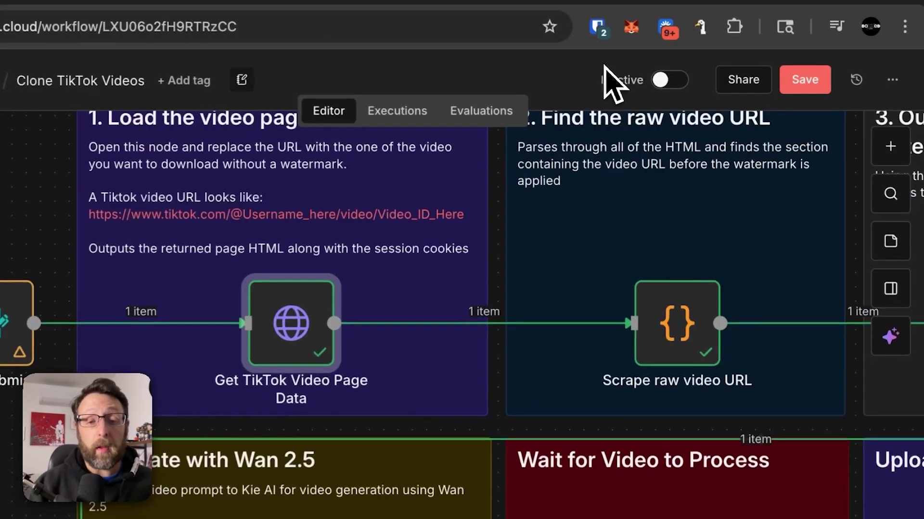
Open the Scrape raw video URL node and examine its JavaScript code and JSON output.
scroll(609, 144, "right", 5)
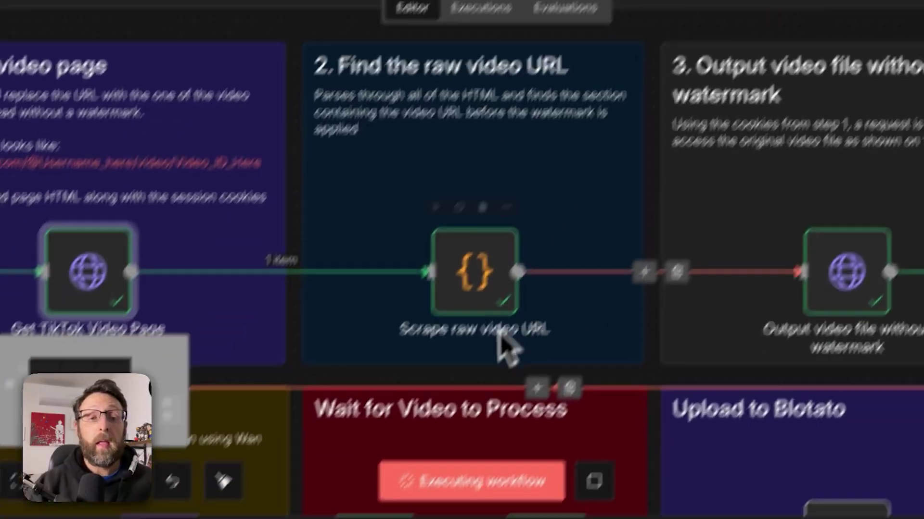
double_click(476, 284)
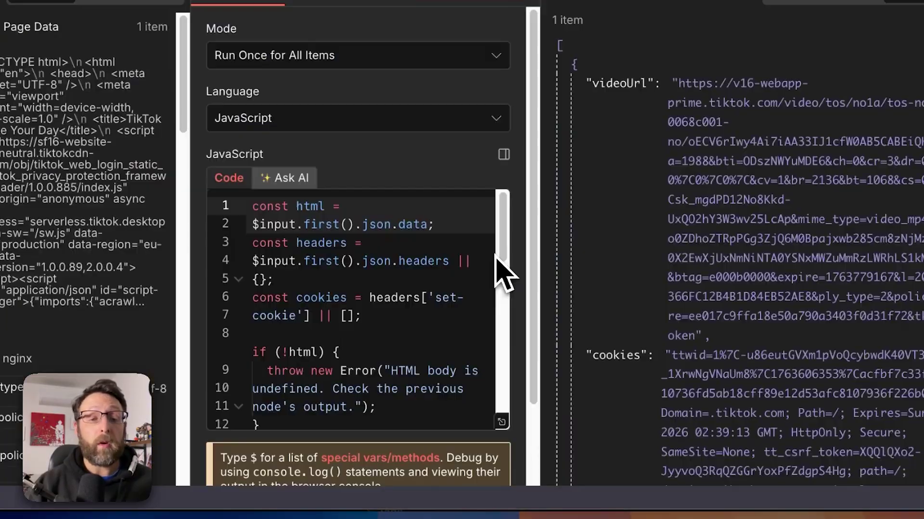
scroll(394, 308, "down", 1)
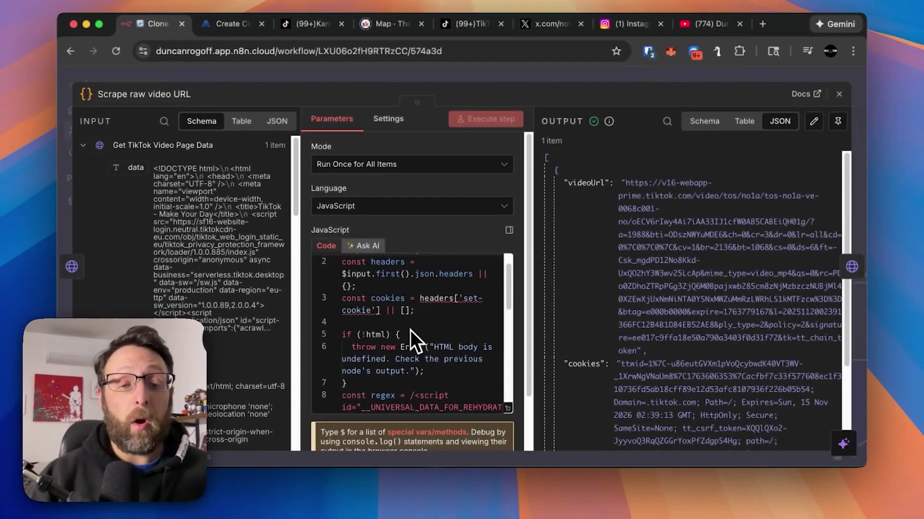
scroll(365, 304, "down", 3)
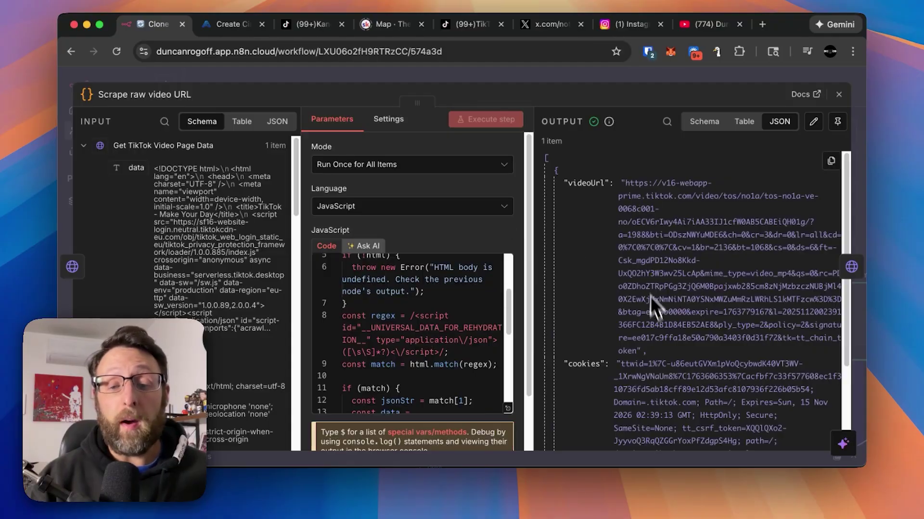
scroll(653, 306, "down", 5)
scroll(671, 385, "up", 5)
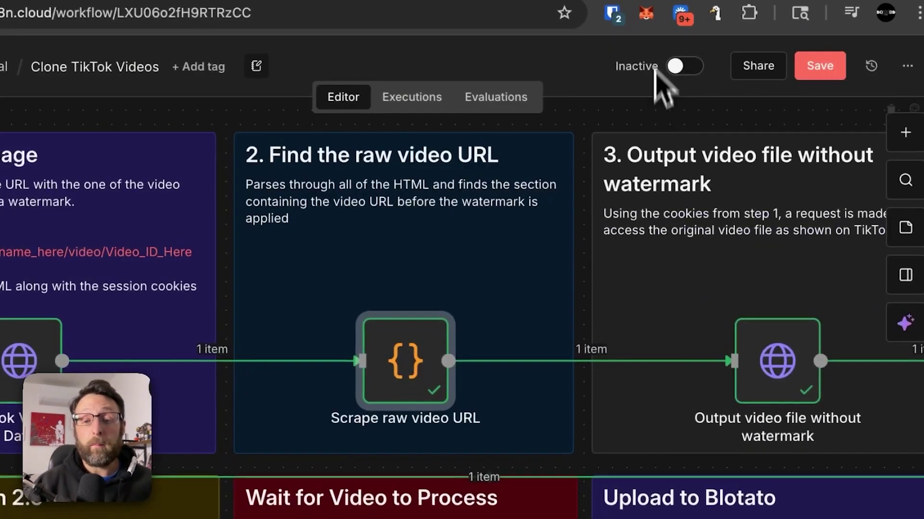
Open the Output video file without watermark node and review its request headers, including the Cookie value supplied by the previous node.
scroll(664, 268, "right", 10)
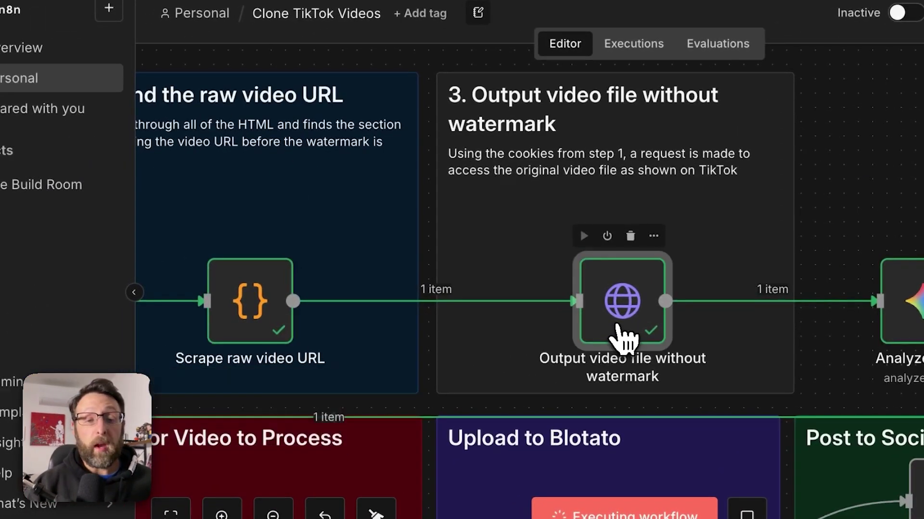
double_click(460, 359)
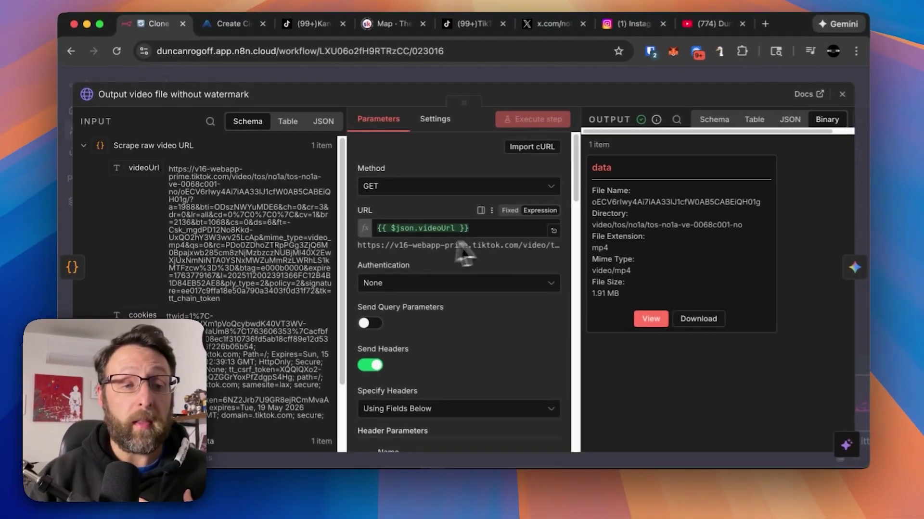
scroll(480, 312, "down", 5)
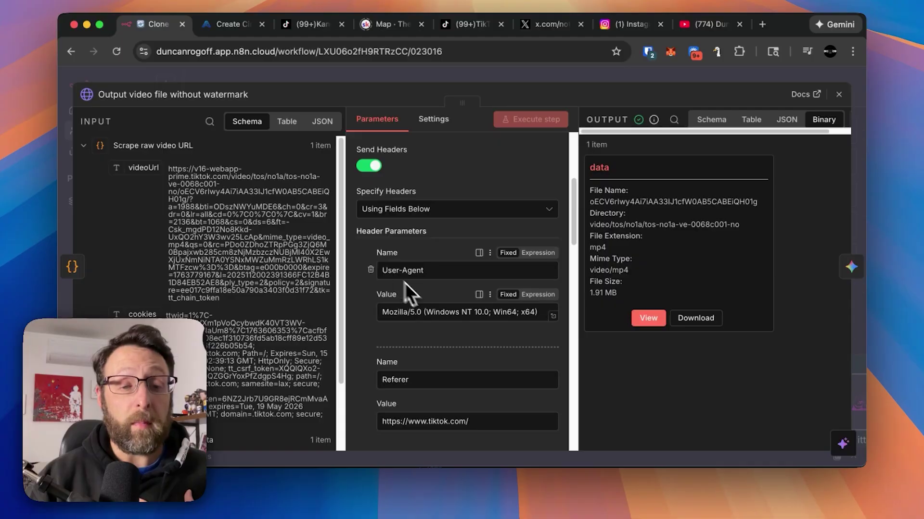
scroll(407, 293, "down", 3)
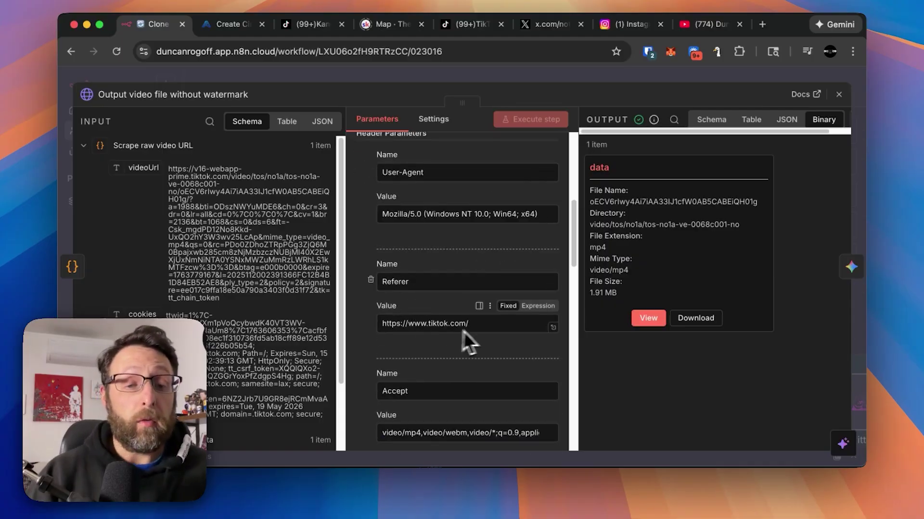
scroll(387, 356, "down", 5)
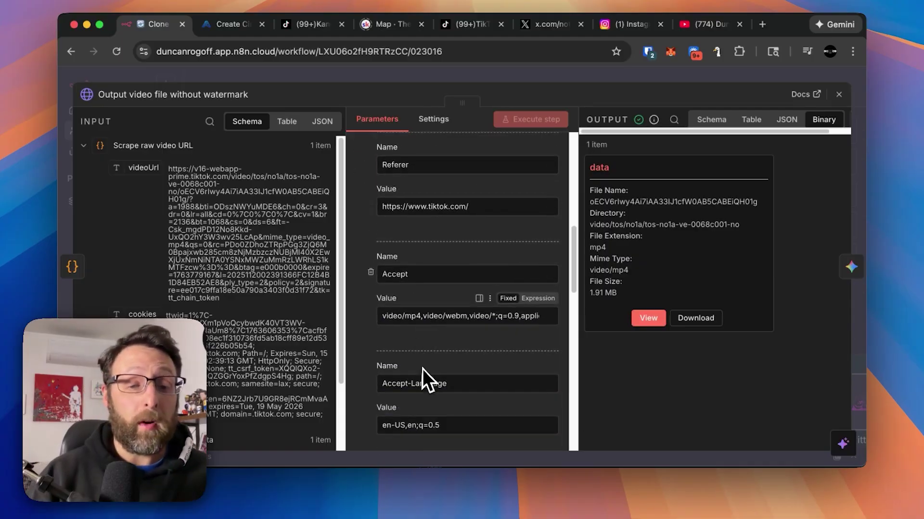
scroll(431, 317, "down", 5)
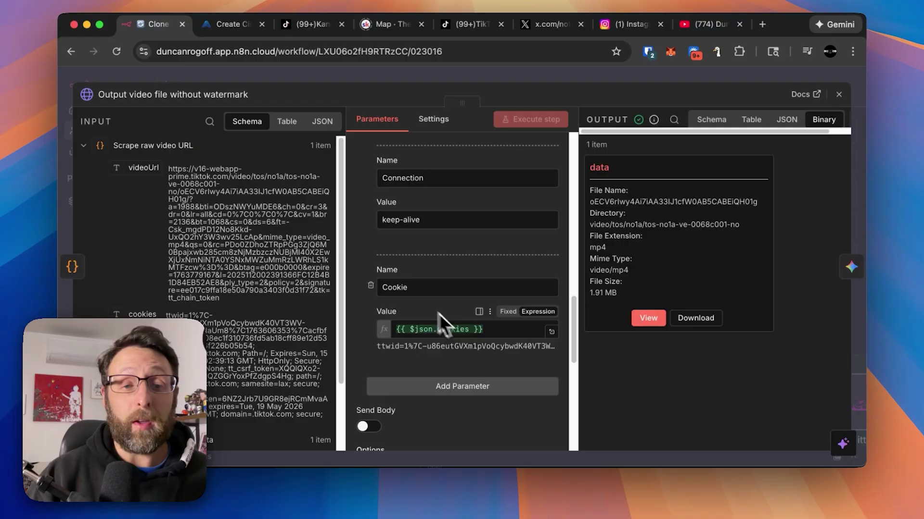
left_click_drag(142, 314, 194, 309)
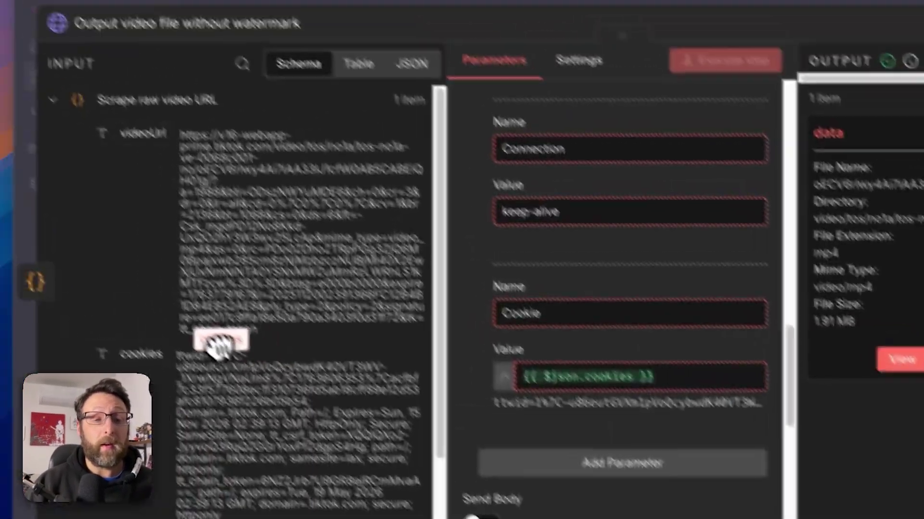
left_click_drag(220, 343, 435, 88)
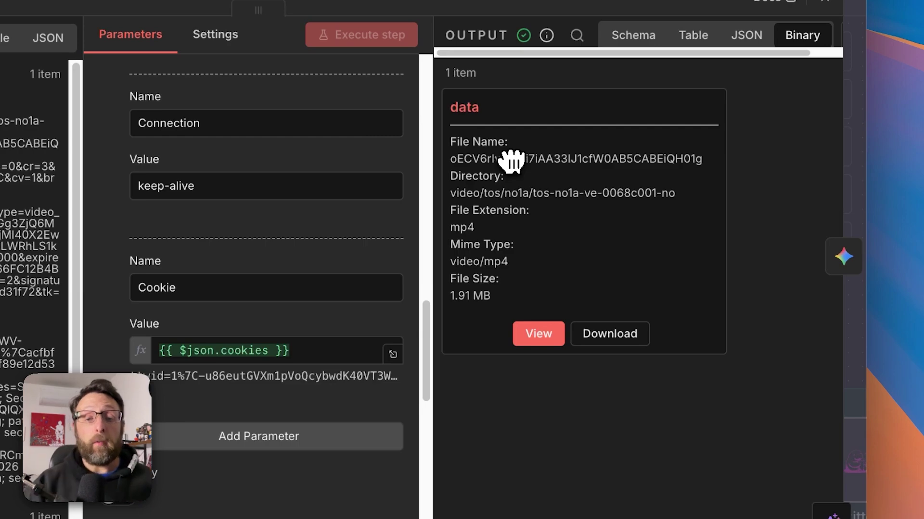
Preview the video file returned by the Output video file without watermark node, pause playback, and close the node.
left_click(534, 334)
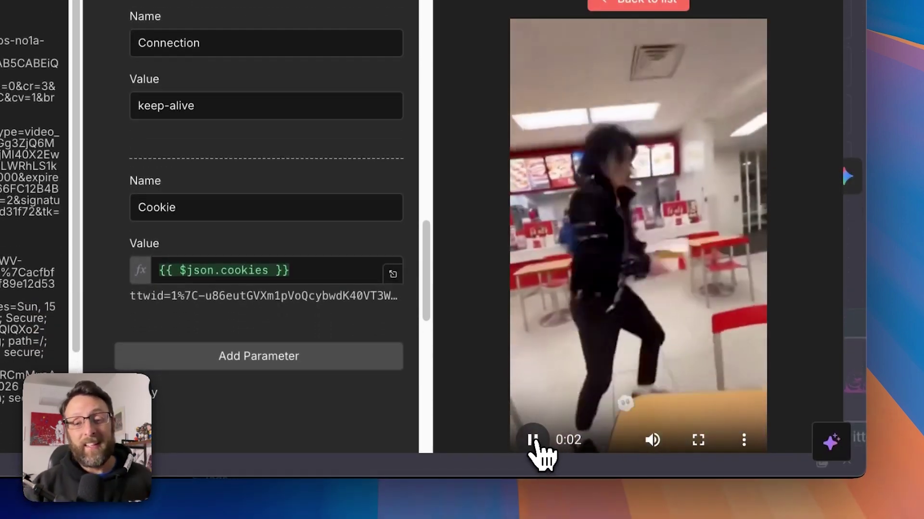
left_click(533, 440)
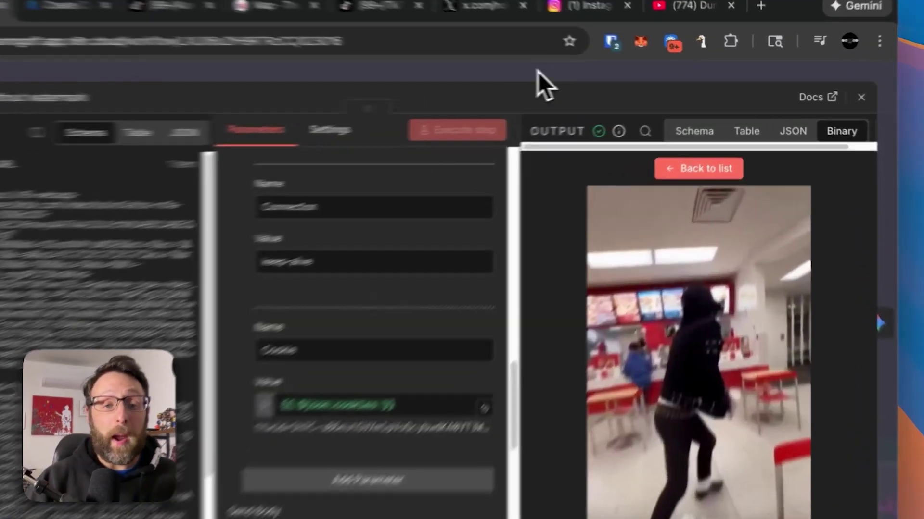
left_click(591, 77)
Open the Analyze video node, enlarge its Text Input box, and read through the analysis prompt.
scroll(577, 299, "right", 3)
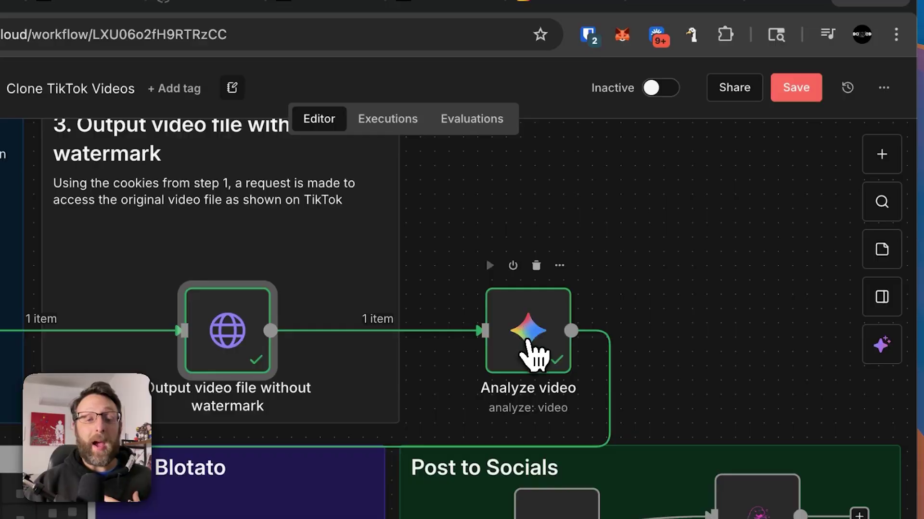
double_click(528, 340)
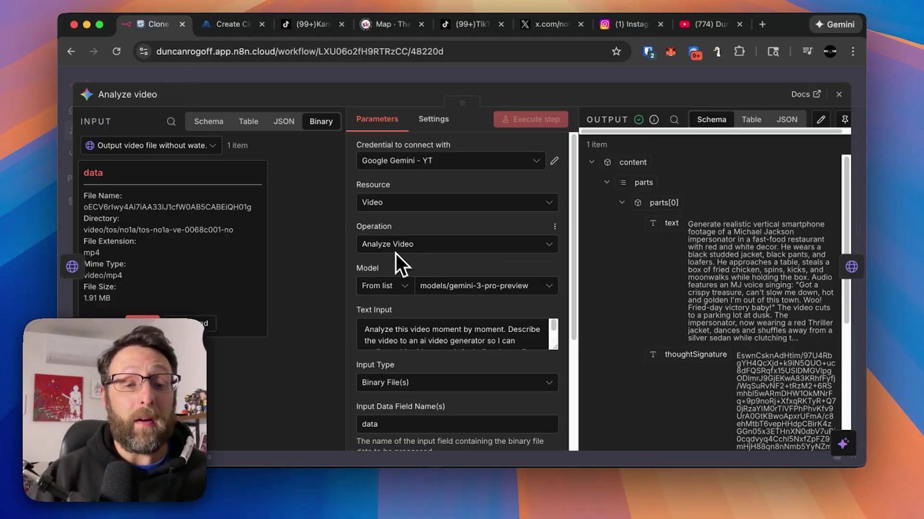
scroll(418, 279, "down", 2)
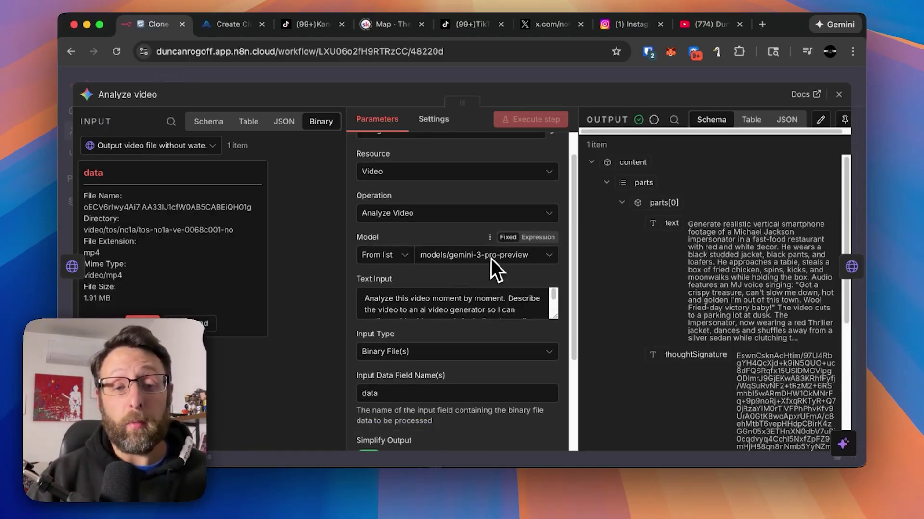
left_click_drag(540, 315, 547, 362)
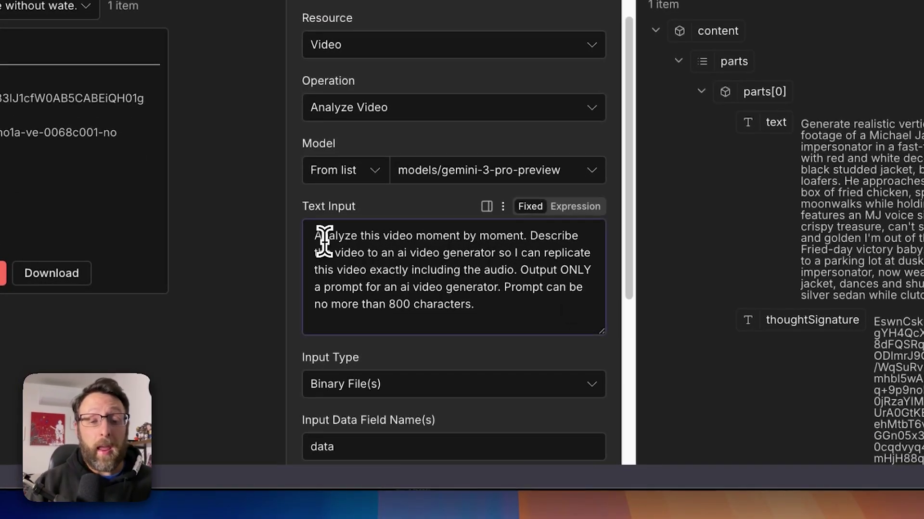
left_click_drag(324, 241, 512, 243)
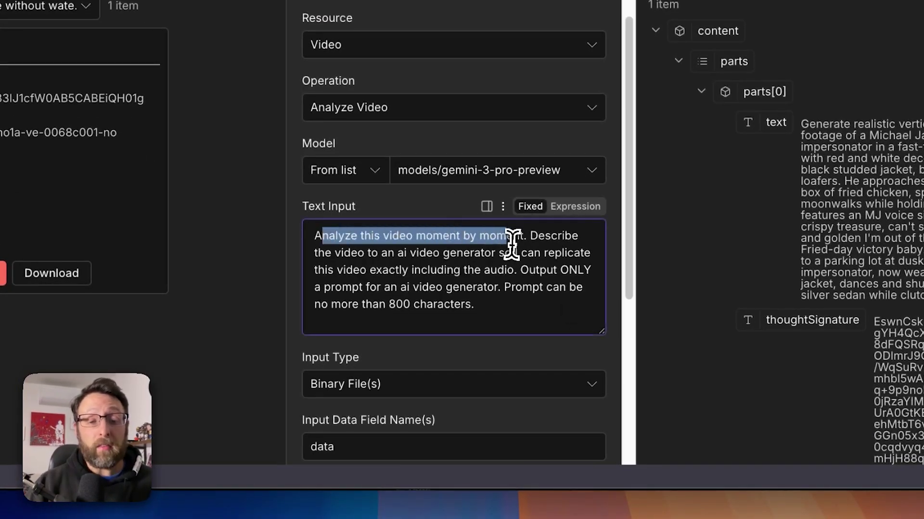
left_click(536, 247)
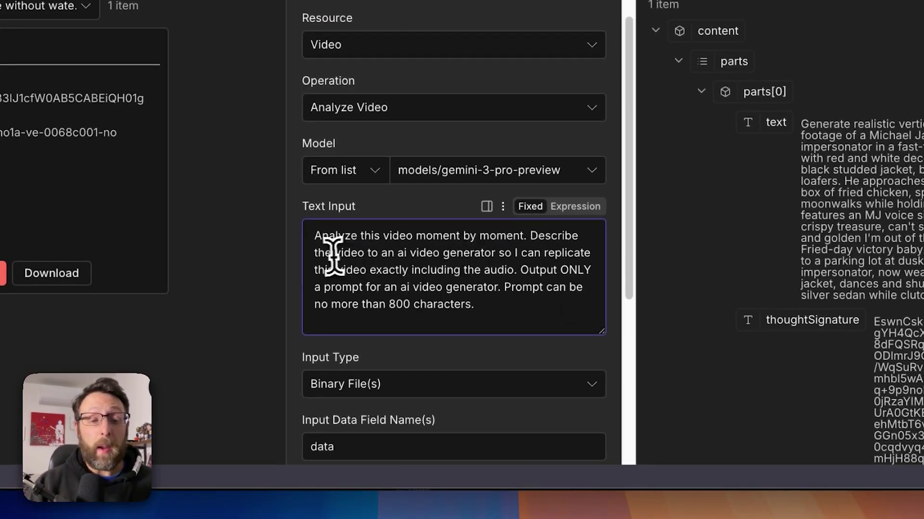
left_click_drag(330, 252, 514, 253)
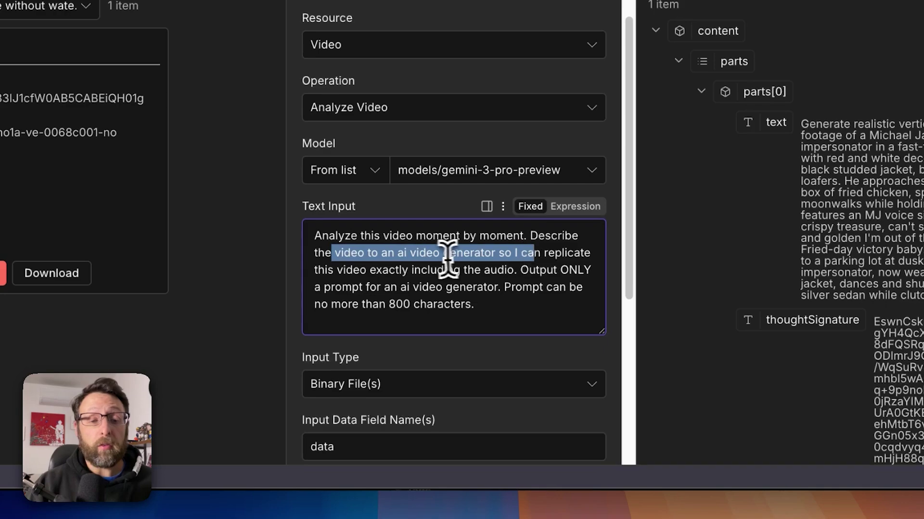
left_click(442, 254)
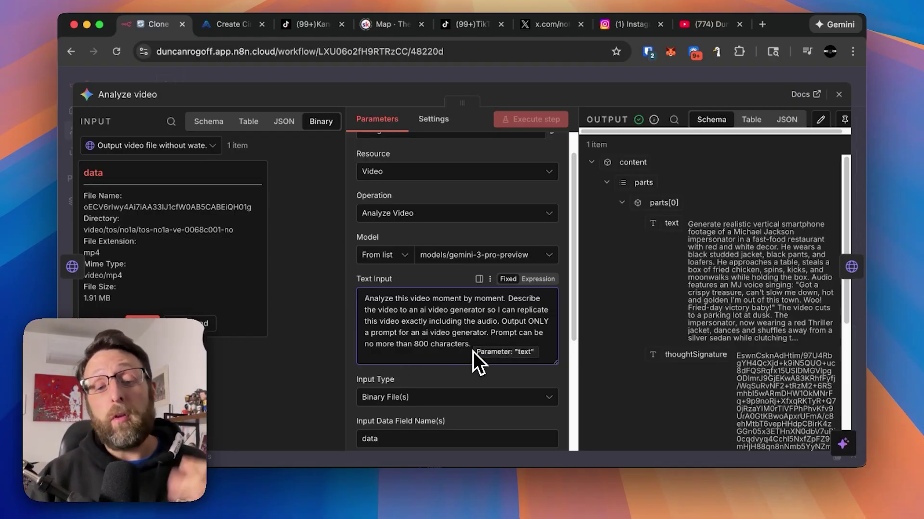
View the Analyze video node's Input Type options, choose Binary File(s), and close the node.
scroll(472, 356, "down", 2)
scroll(469, 359, "down", 3)
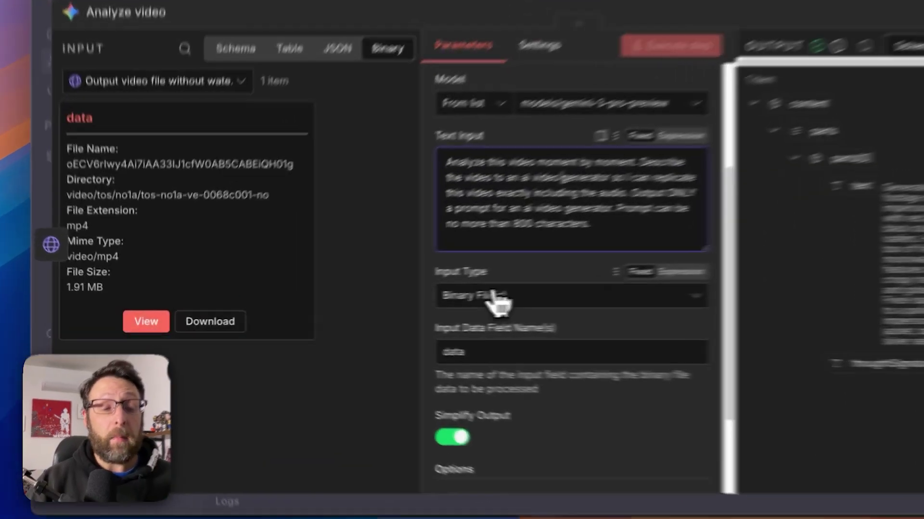
left_click(498, 301)
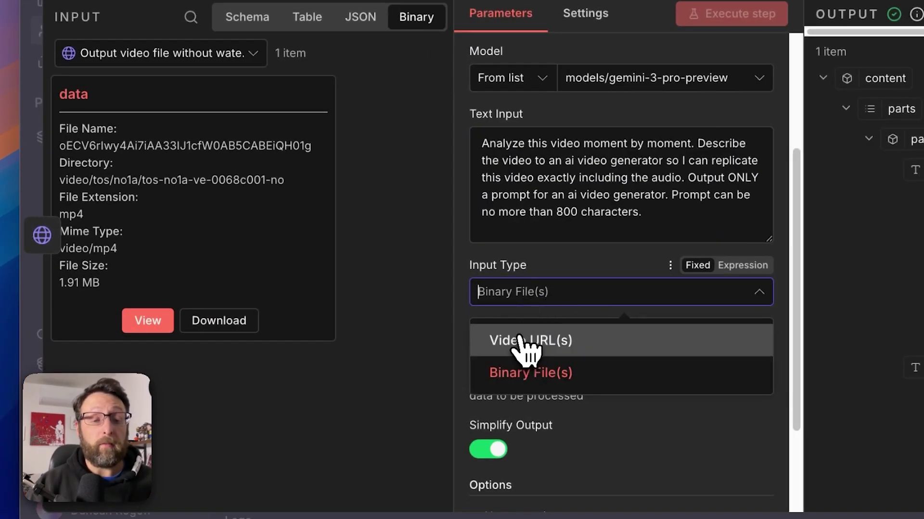
left_click(524, 380)
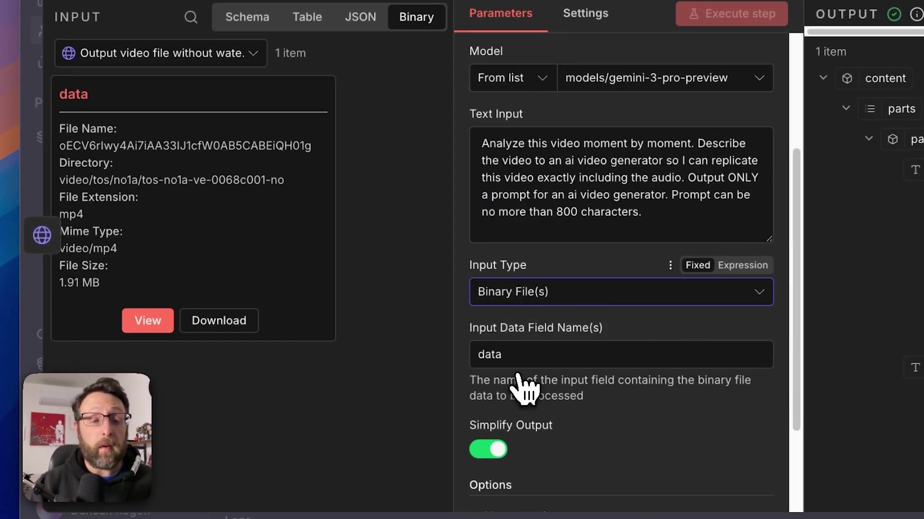
mouse_move(524, 361)
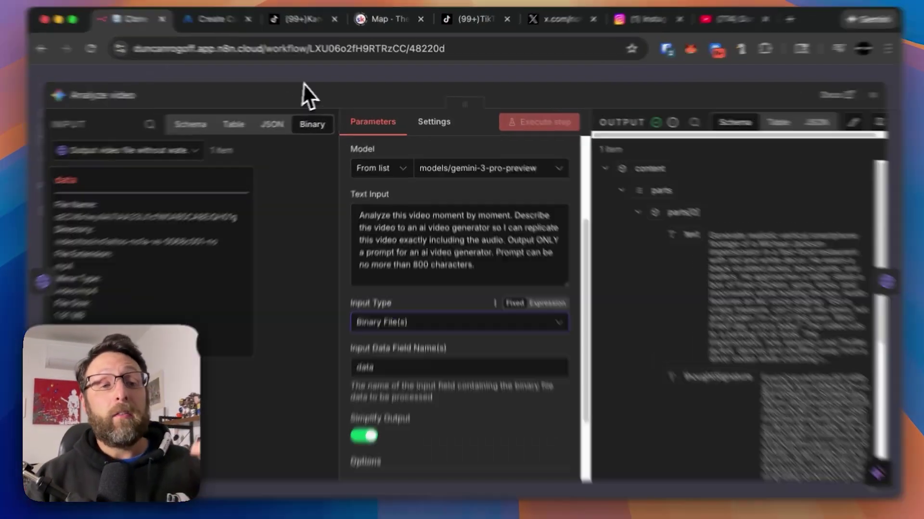
left_click(269, 80)
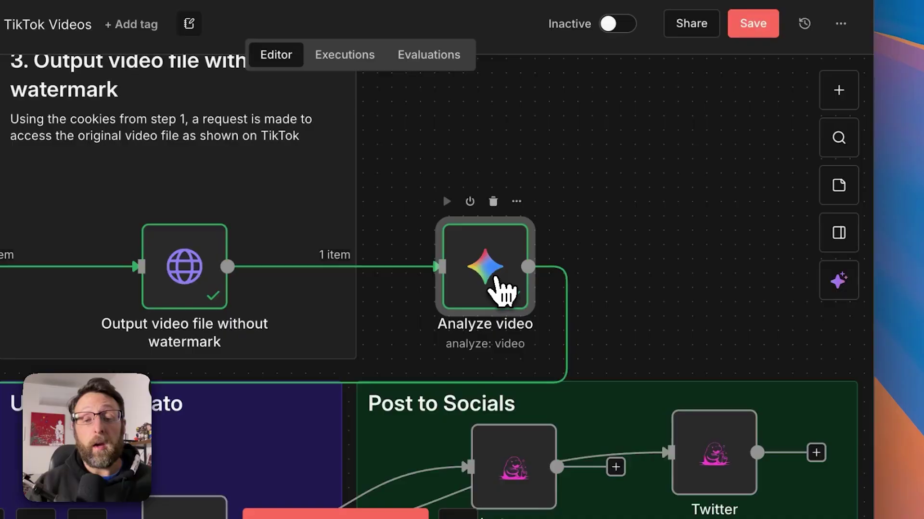
Reopen the Analyze video node to review its text output, and return to the canvas at the createVideo node.
double_click(553, 303)
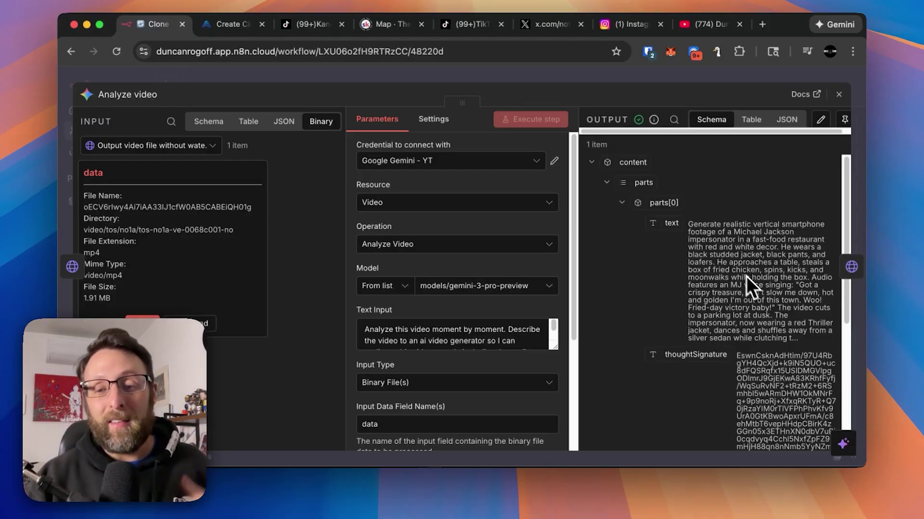
key("Escape")
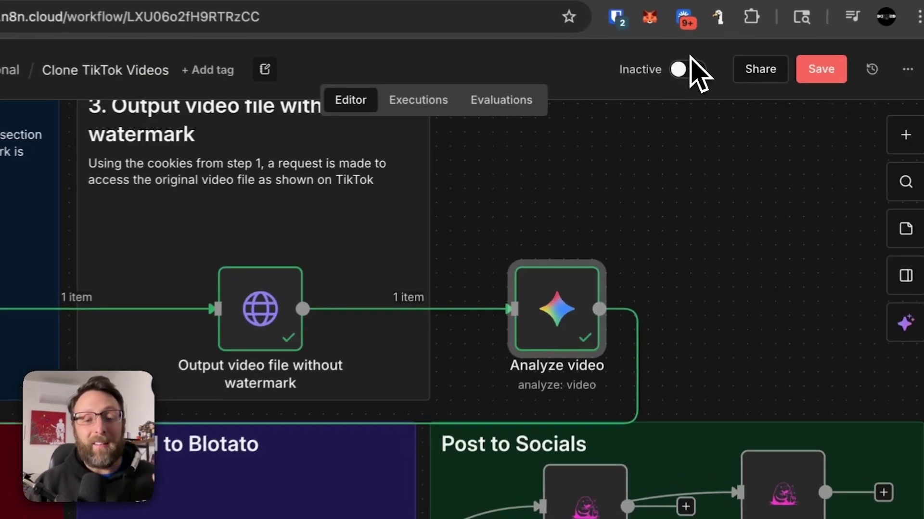
scroll(611, 278, "left", 10)
scroll(610, 278, "down", 3)
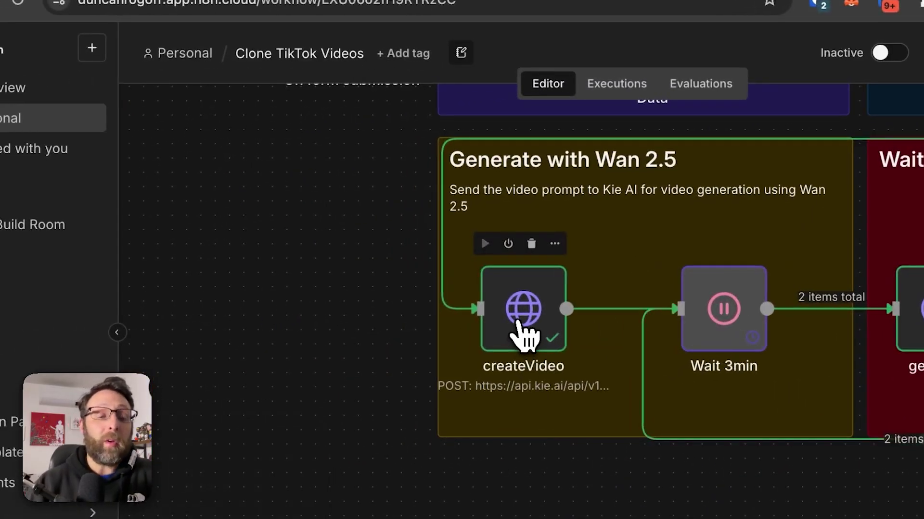
Open the createVideo node, switch to the Kie AI page, and review the Wan 2.5 text-to-video prompt, duration, aspect ratio and resolution inputs.
double_click(519, 323)
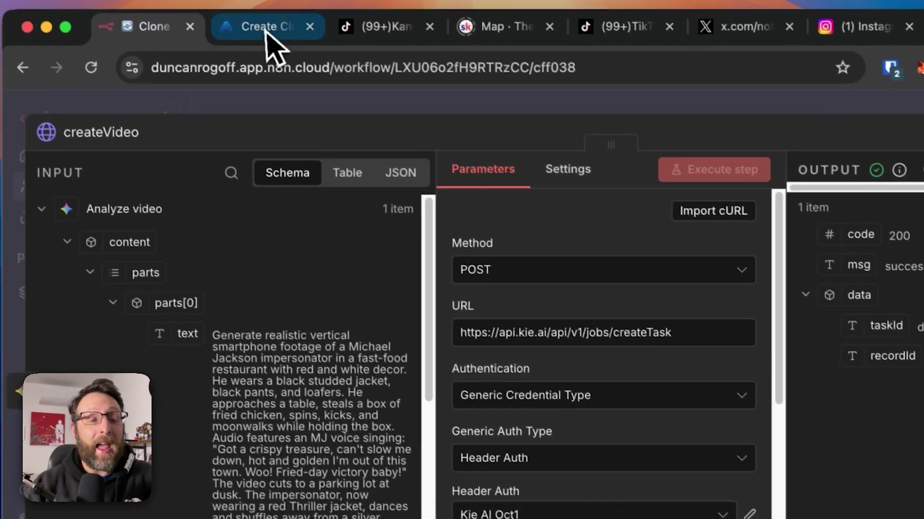
left_click(266, 33)
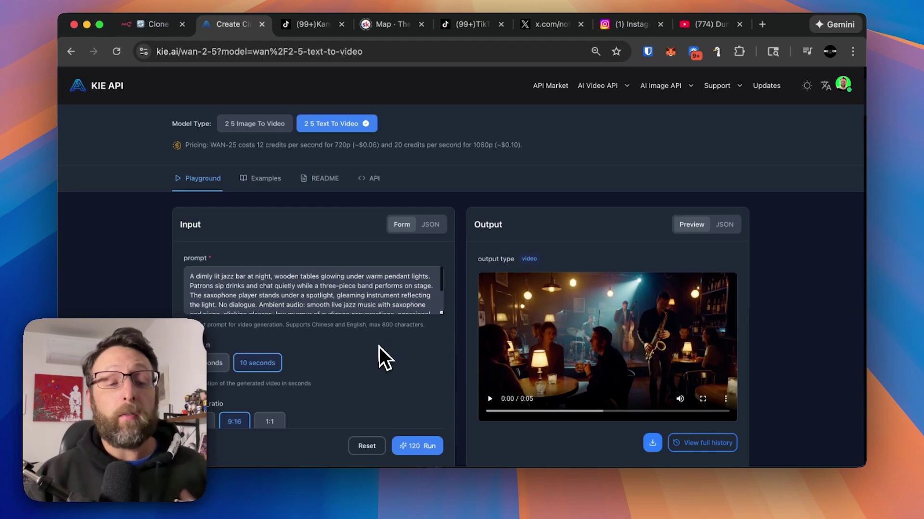
scroll(255, 279, "down", 3)
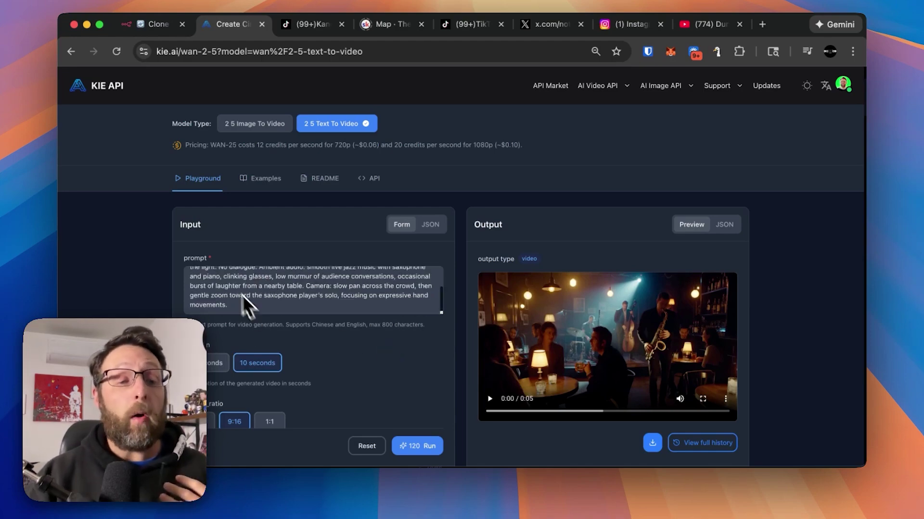
scroll(262, 303, "up", 3)
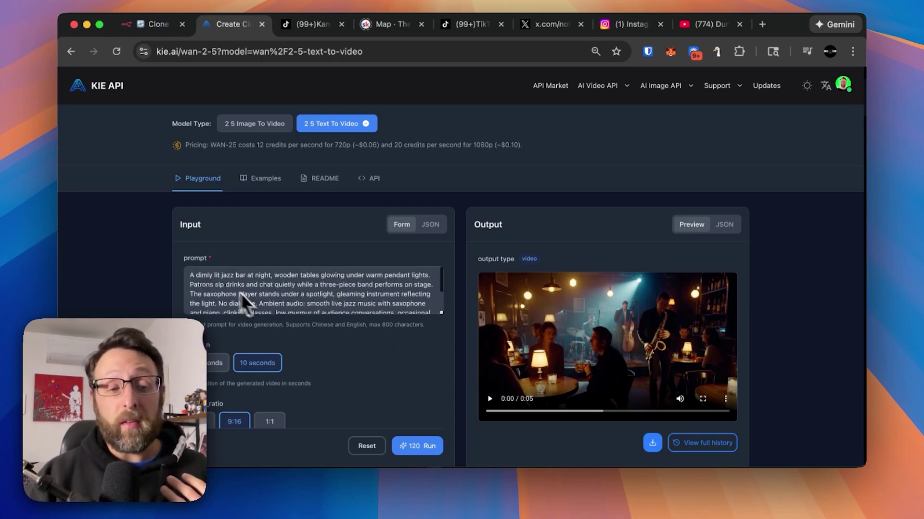
scroll(324, 353, "down", 3)
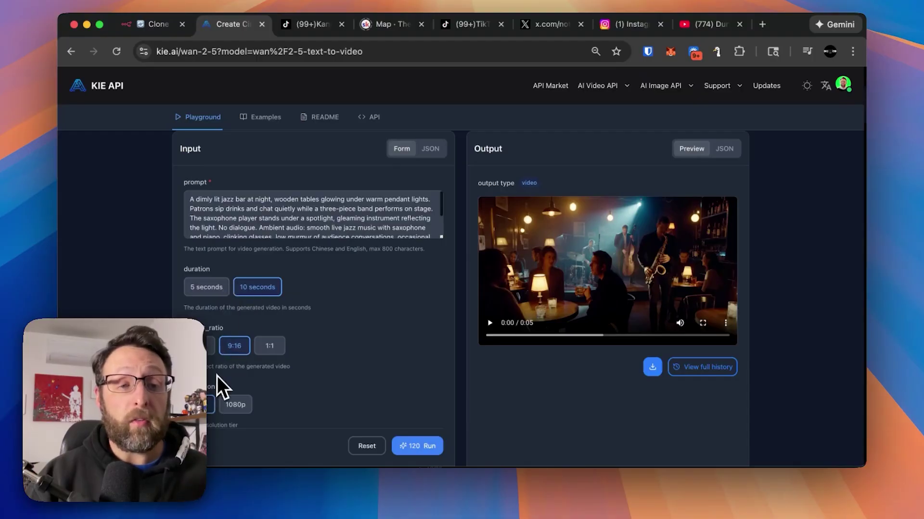
Return to the createVideo node, enlarge its JSON body expression to read through the request, and close the node.
left_click(170, 25)
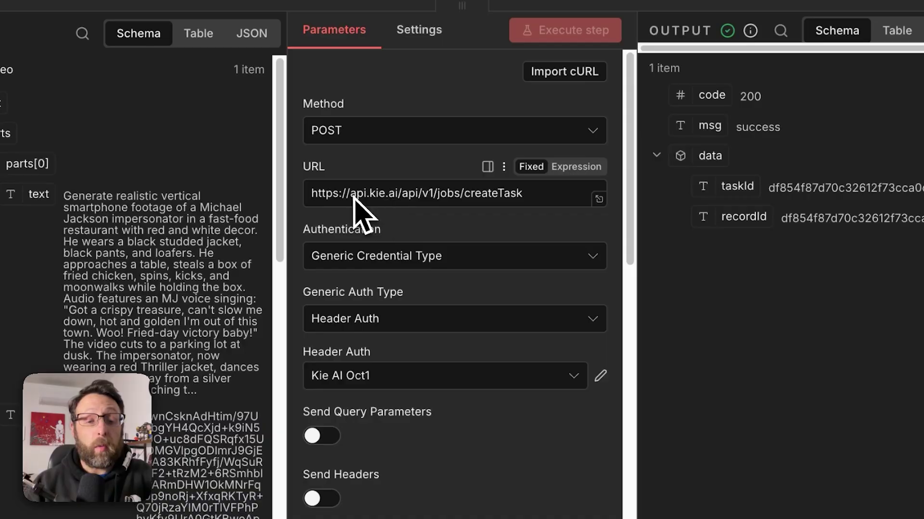
scroll(529, 399, "down", 8)
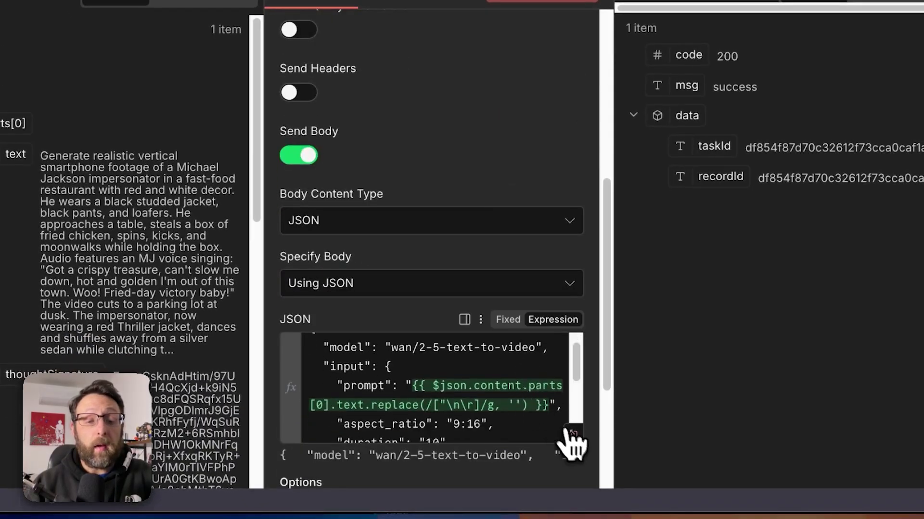
left_click(572, 435)
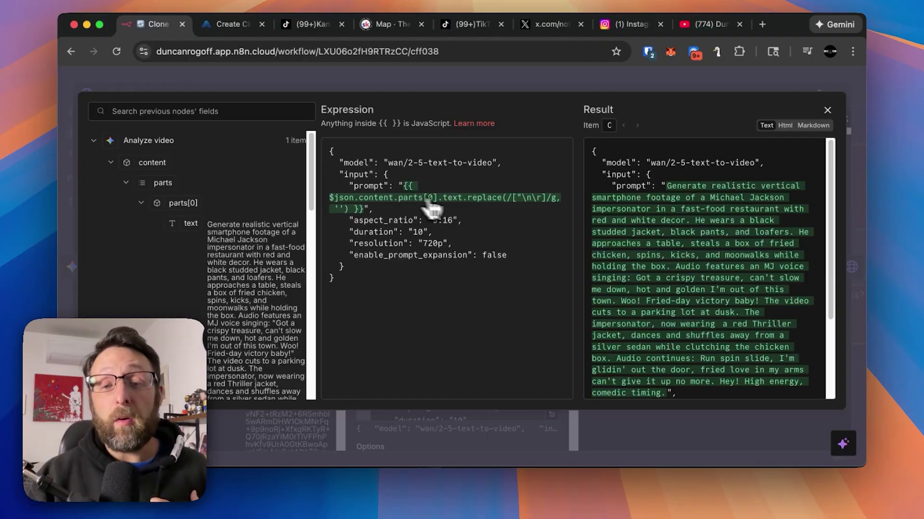
scroll(688, 315, "down", 1)
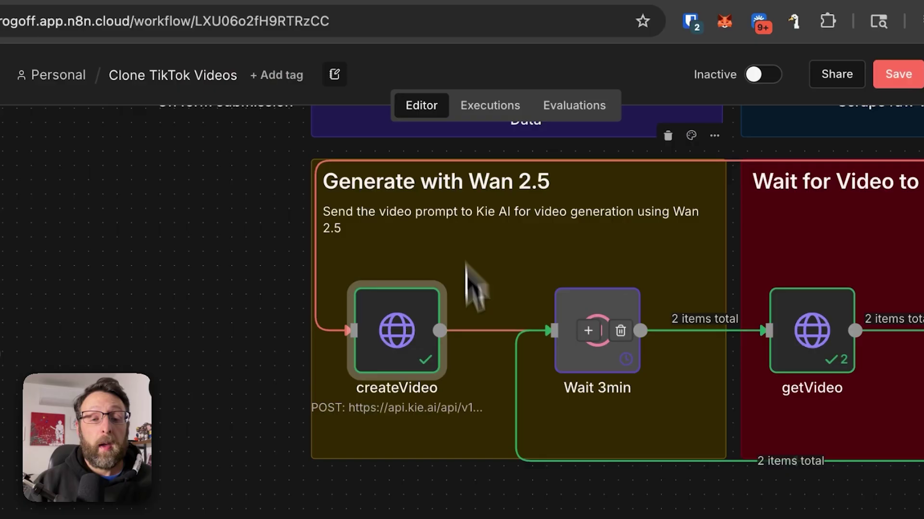
Open the Wait 3min node to review its wait amount and unit, and close it.
double_click(587, 375)
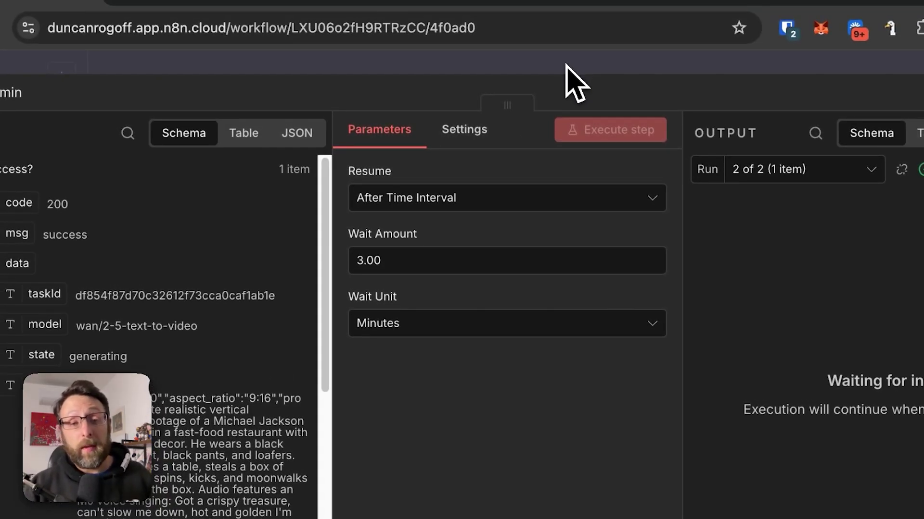
left_click(567, 65)
scroll(631, 226, "right", 6)
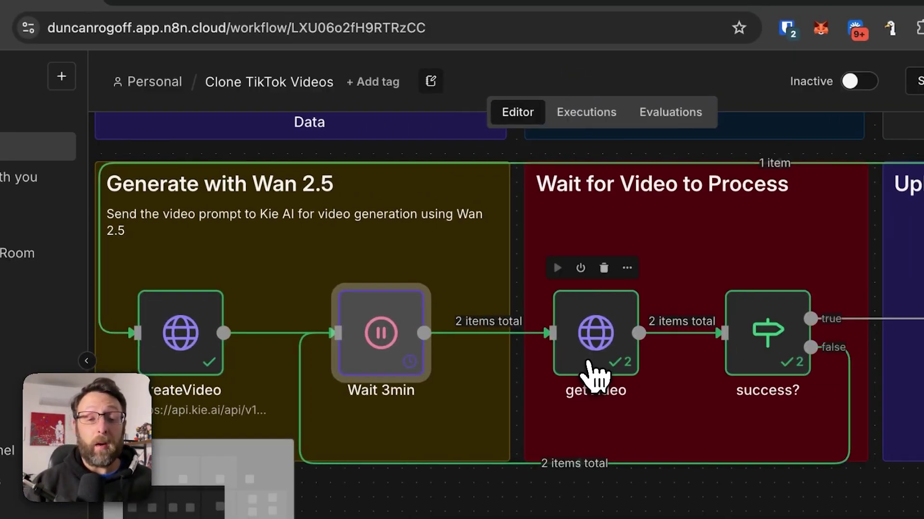
Open the getVideo node, examine its GET request, the taskId it references and its output, and close the node.
double_click(593, 372)
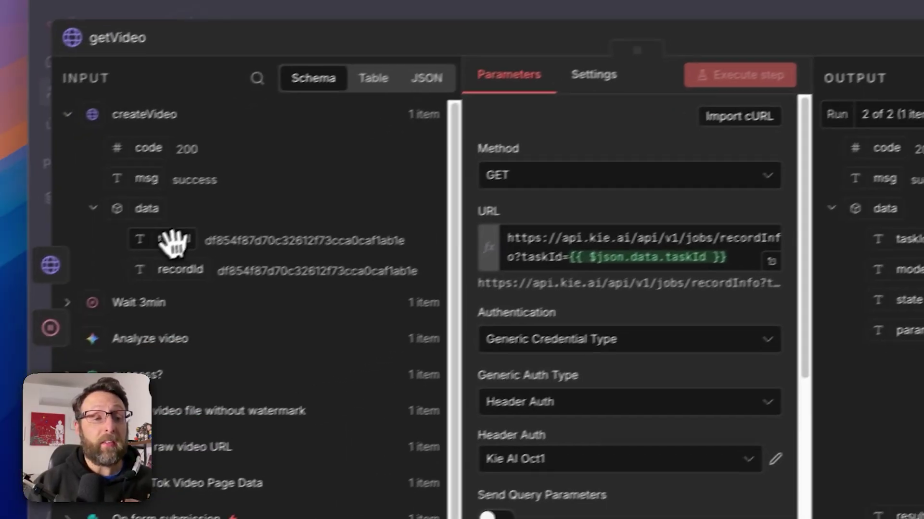
left_click_drag(45, 294, 43, 347)
left_click_drag(91, 270, 88, 244)
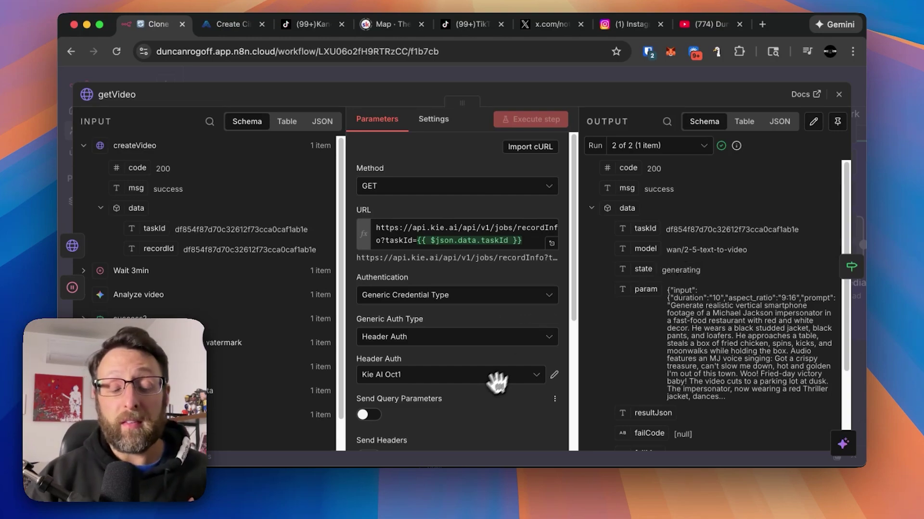
scroll(485, 393, "down", 3)
left_click(426, 73)
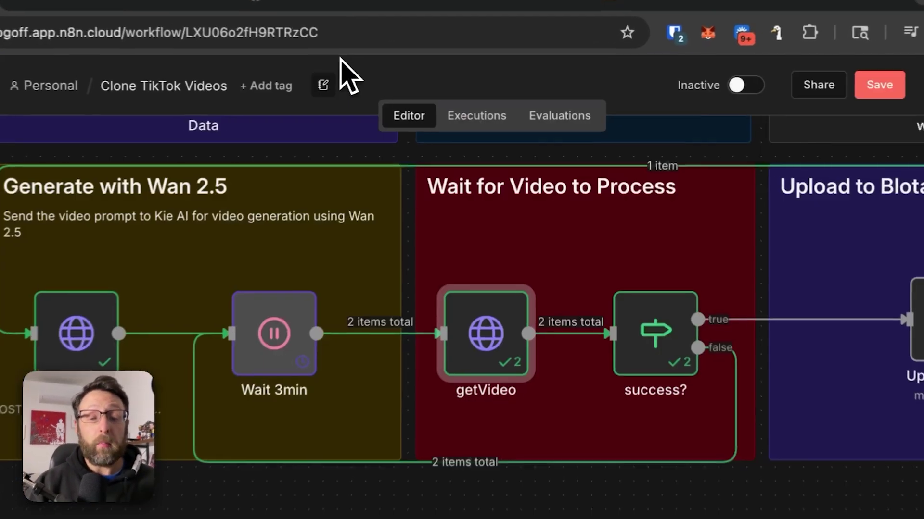
Open the success? node, compare the input state field with its condition, and close the node.
double_click(628, 265)
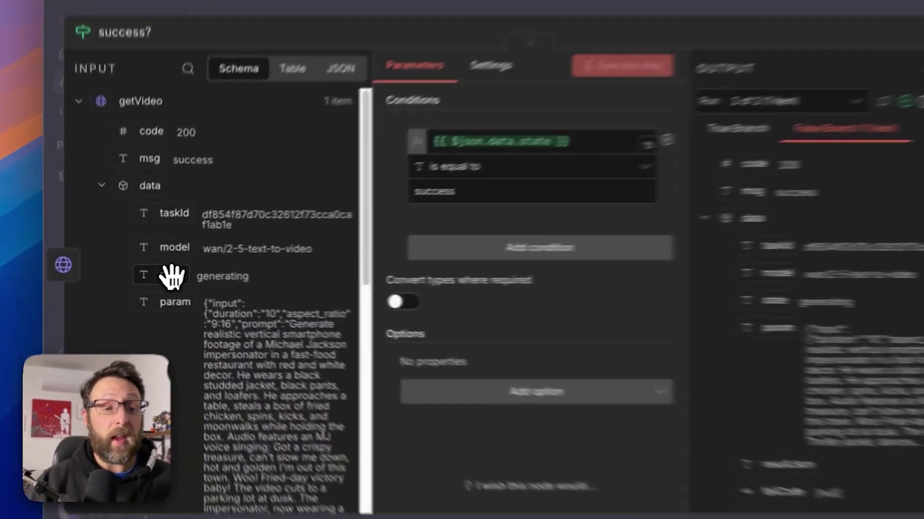
left_click_drag(171, 275, 194, 272)
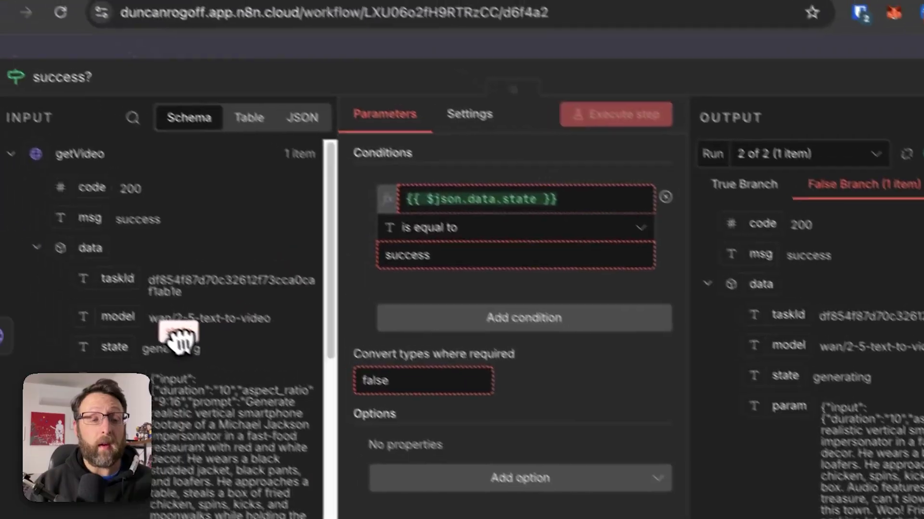
left_click_drag(178, 339, 384, 299)
left_click(575, 51)
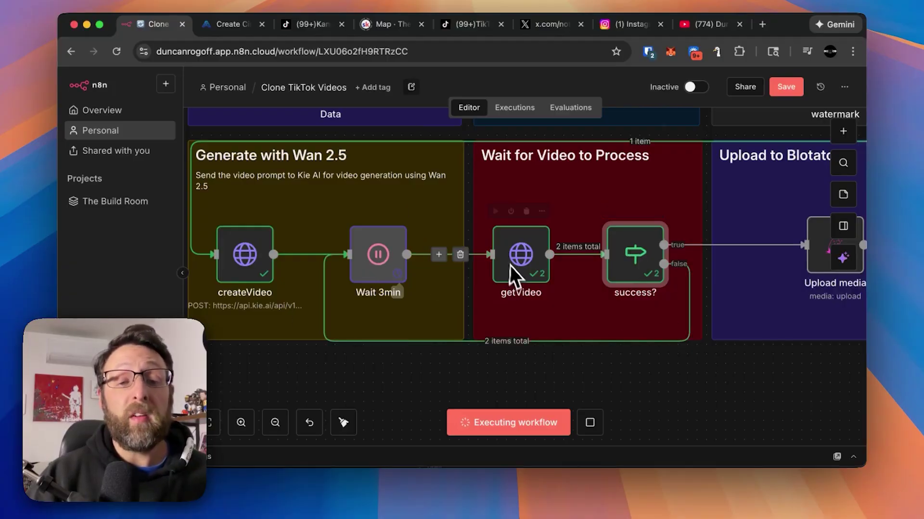
At the Upload to Blotato section, search the node library for "blot", view the Blotato actions, and close the search without adding a node.
scroll(518, 252, "right", 5)
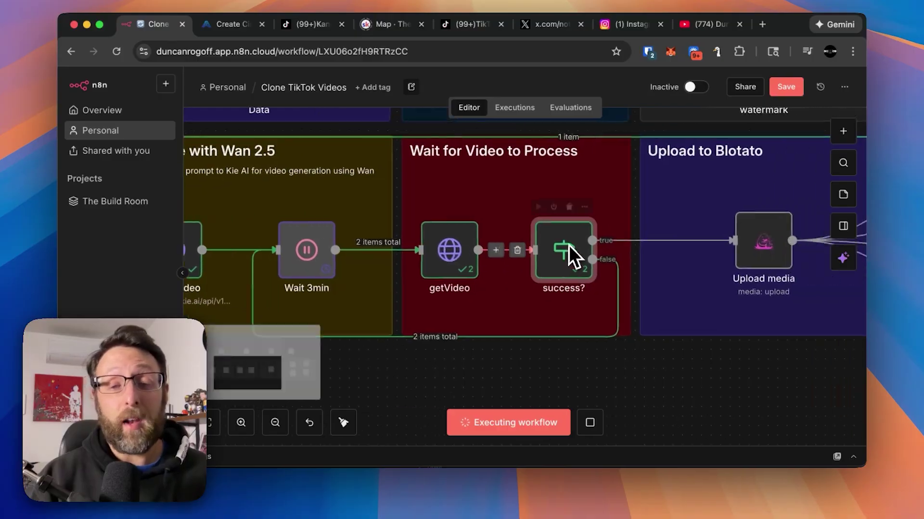
scroll(556, 222, "right", 5)
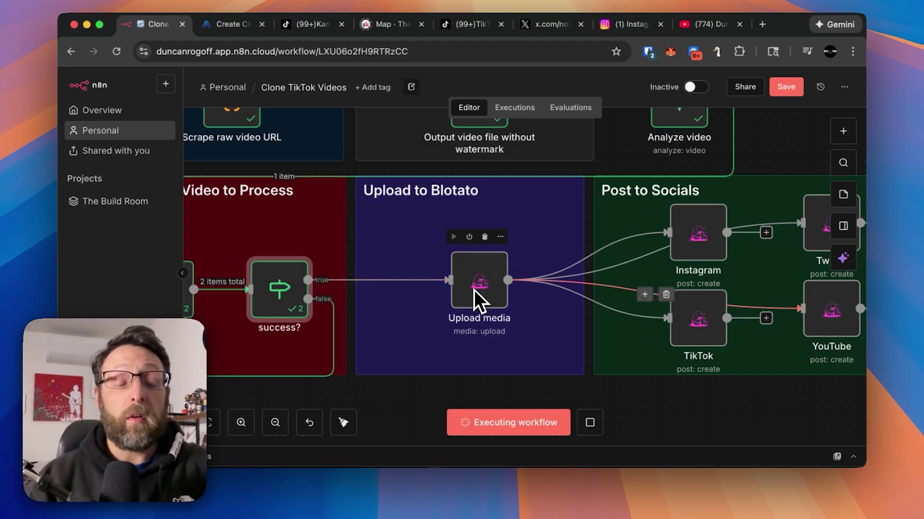
key("Tab")
type("blot")
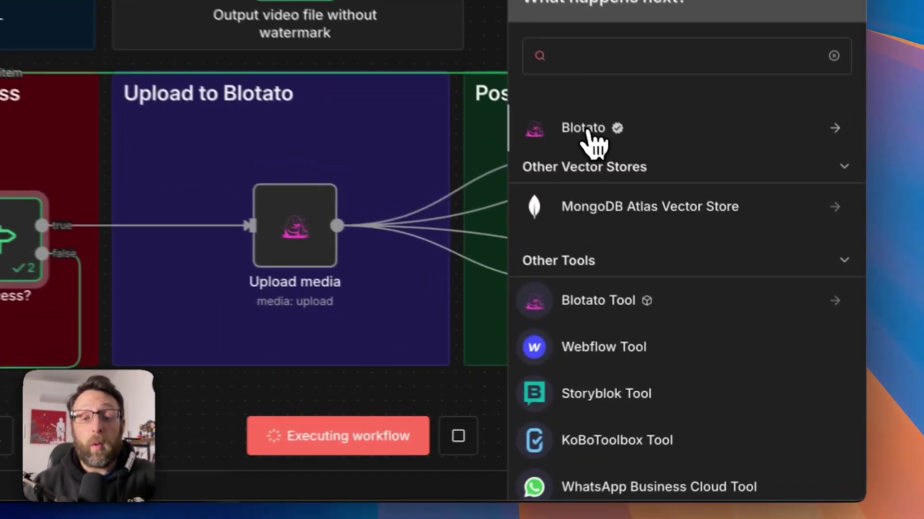
left_click(589, 135)
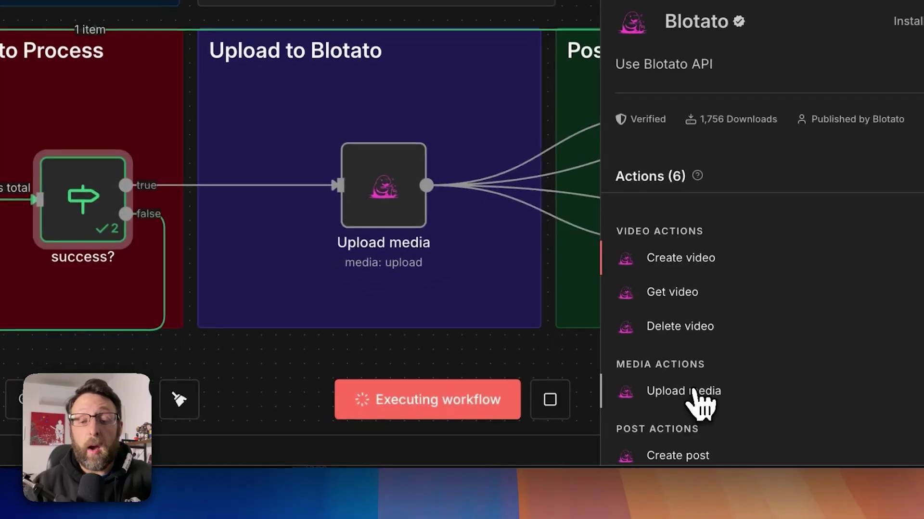
left_click(423, 354)
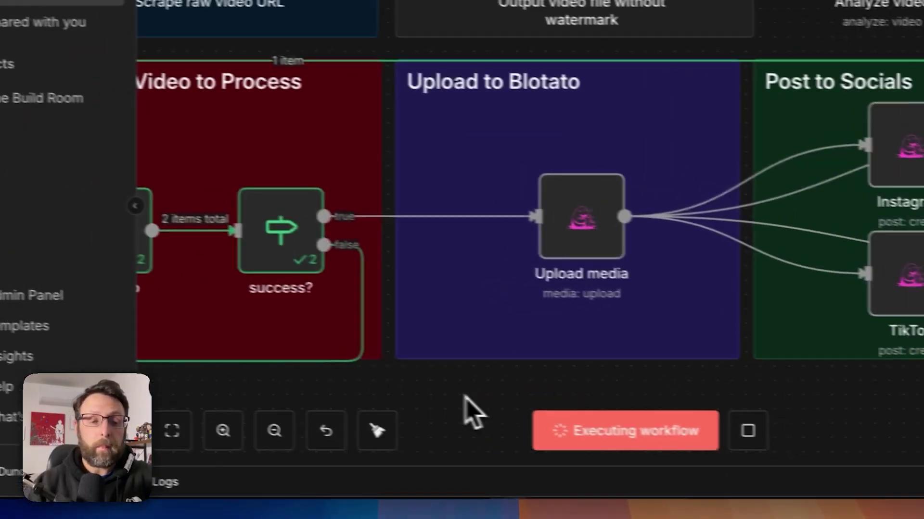
Open the Upload media node to review its configuration, and return to the canvas at the Post to Socials section.
double_click(383, 185)
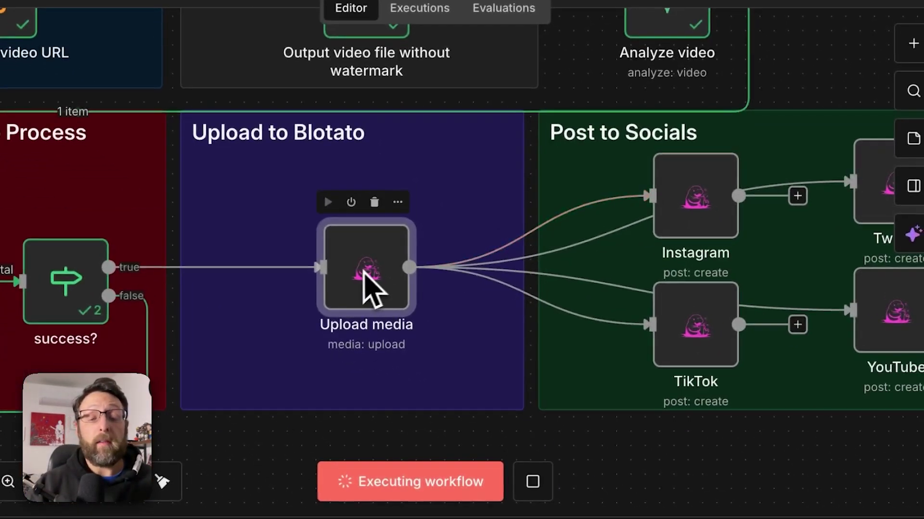
scroll(374, 268, "right", 3)
scroll(373, 268, "right", 1)
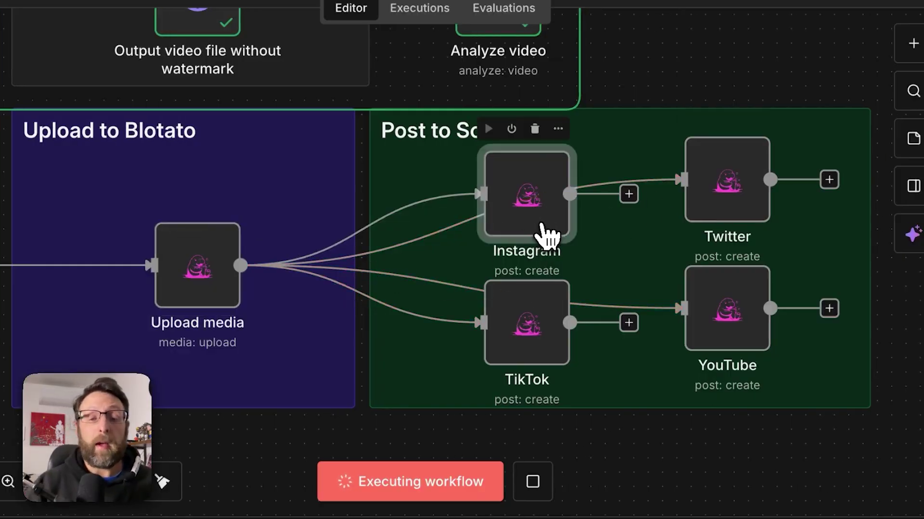
Open the Instagram node and view its Platform options, leaving Instagram selected.
double_click(542, 225)
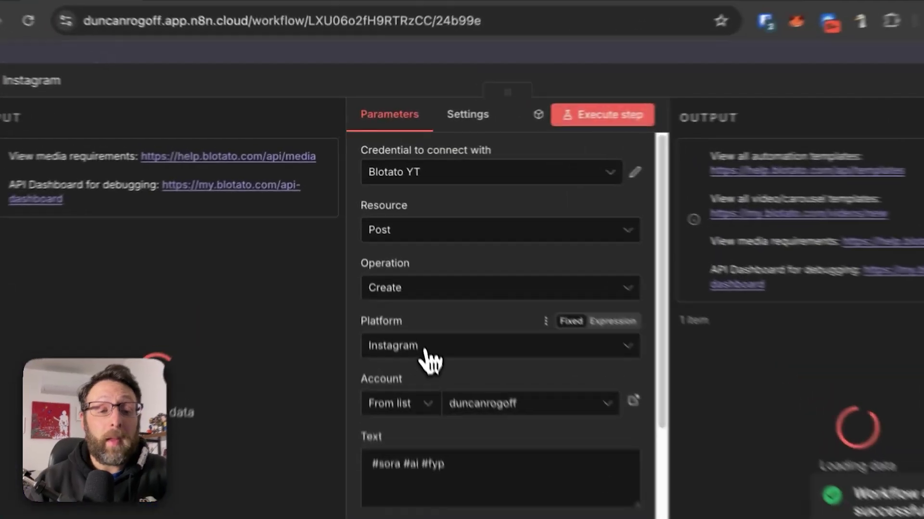
left_click(401, 287)
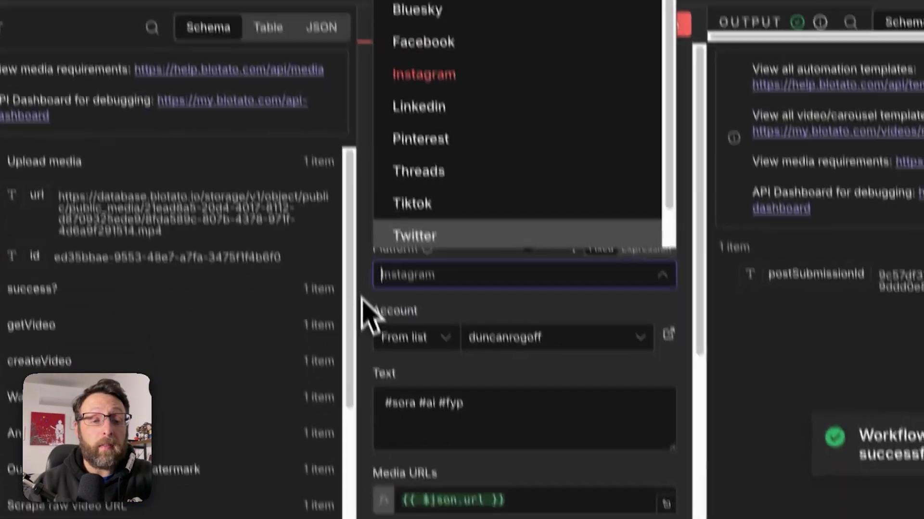
left_click(351, 388)
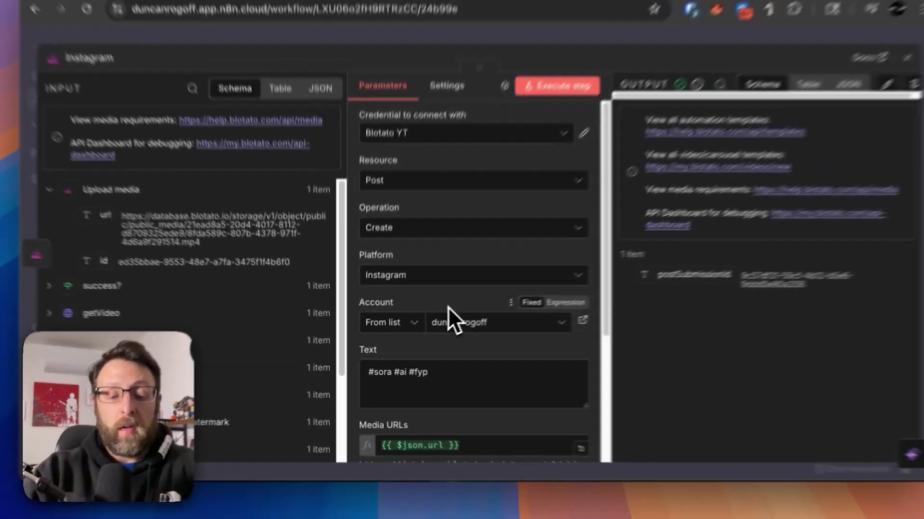
Open blotato.com in a new browser tab, enter the logged-in app, and go to the my.blotato.com/settings page.
key("super+t")
type("blotato.com")
key("Return")
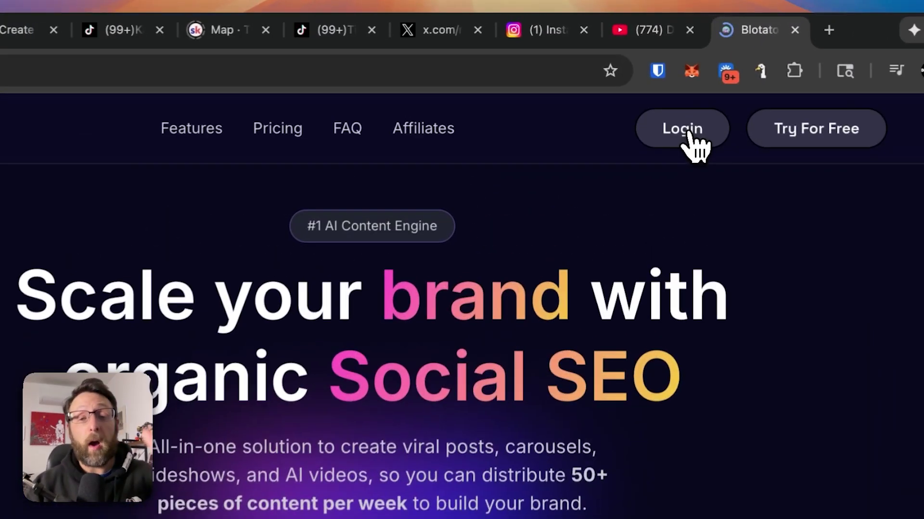
left_click(666, 91)
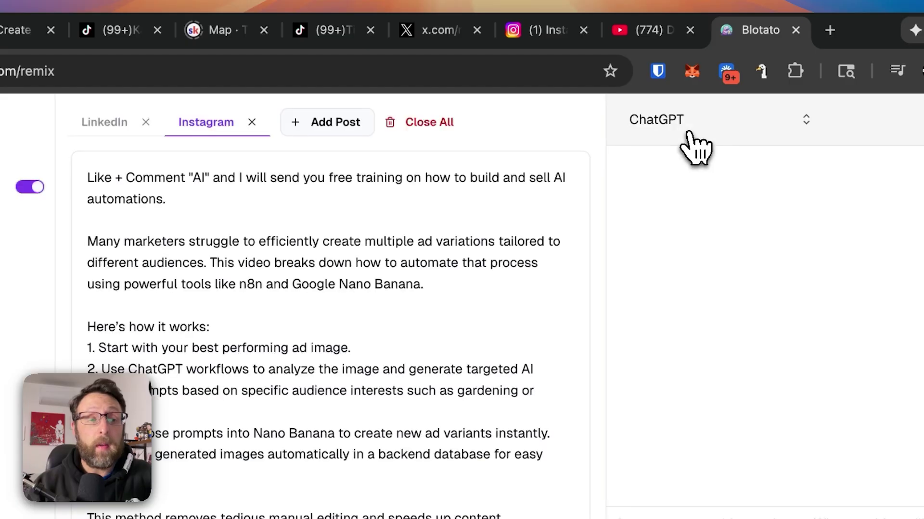
left_click(103, 70)
type("bl")
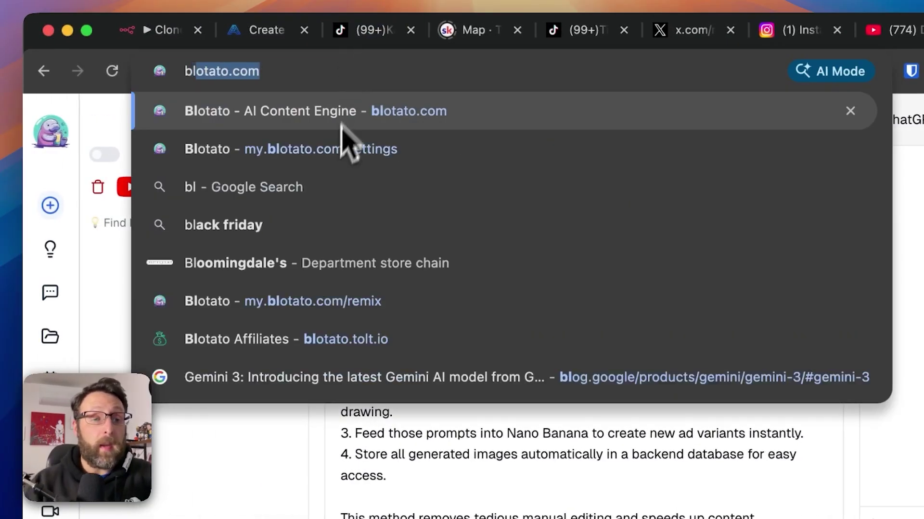
left_click(344, 149)
Review the social account logins and the API access section in the Blotato settings, and return to the n8n Instagram node.
scroll(306, 204, "down", 3)
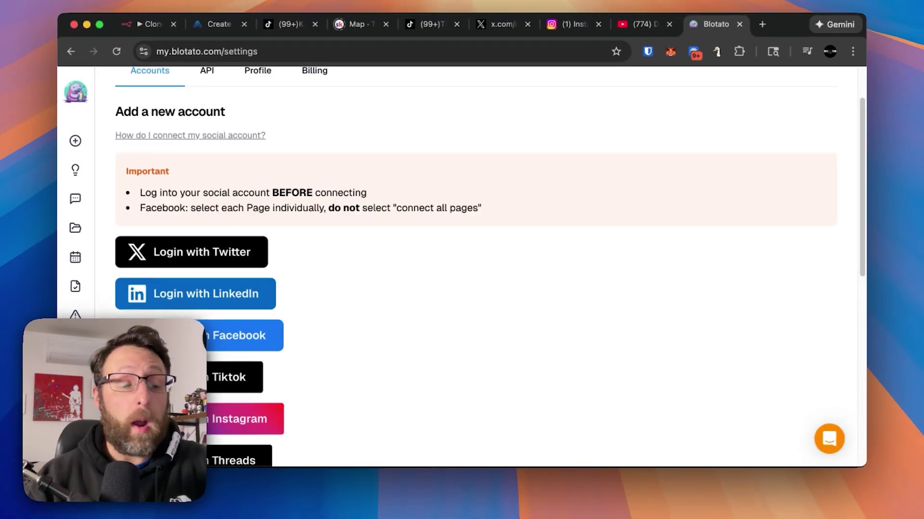
scroll(195, 307, "down", 5)
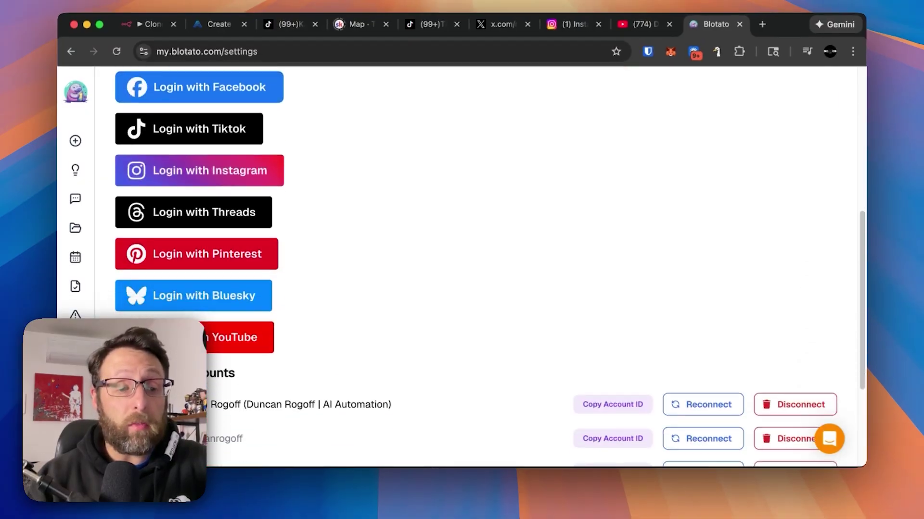
scroll(462, 265, "up", 5)
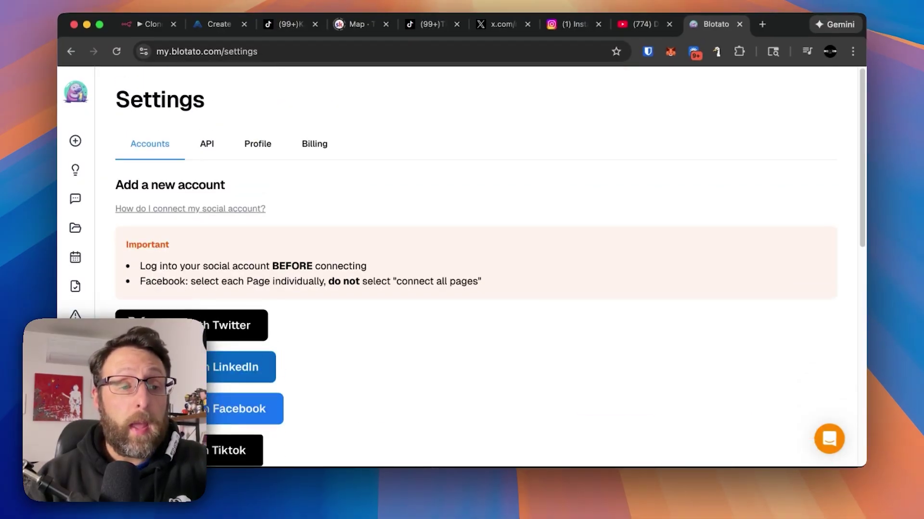
left_click(208, 144)
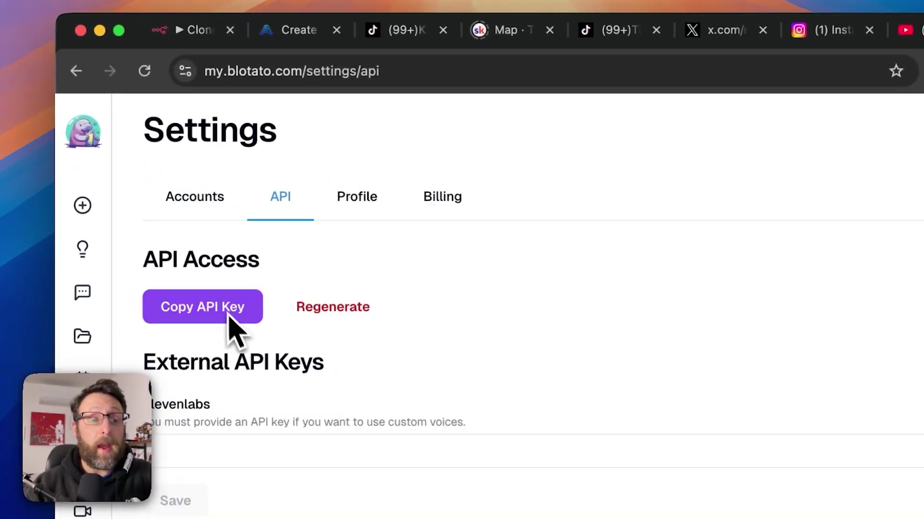
left_click(195, 30)
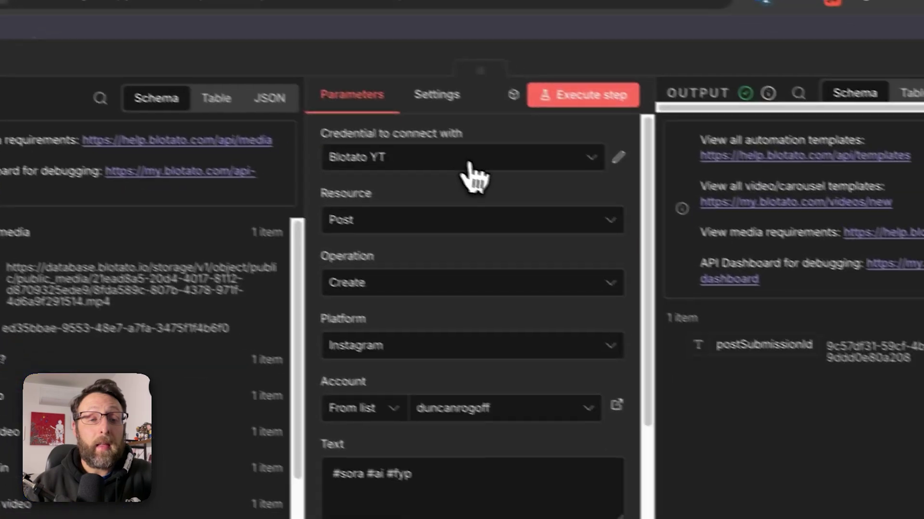
Open a new Blotato API credential form to view its API Key field, and close it without saving.
left_click(455, 154)
left_click(393, 354)
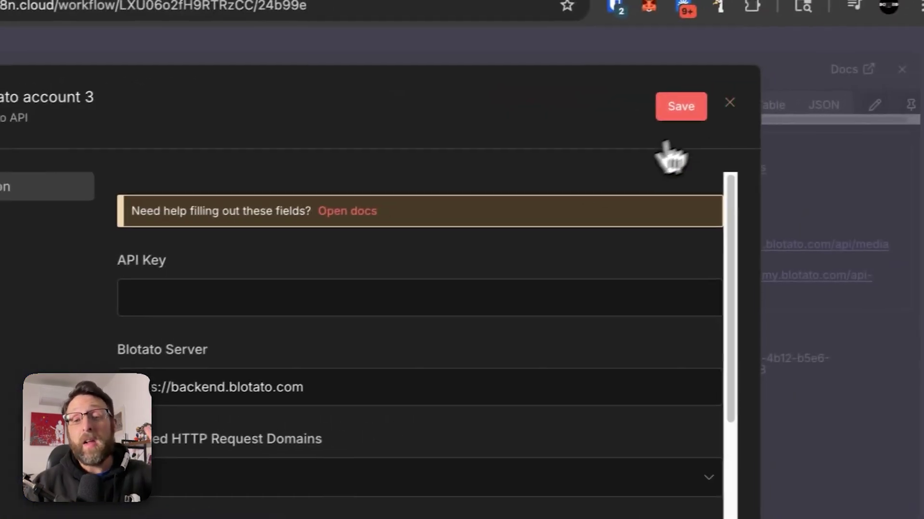
left_click(728, 112)
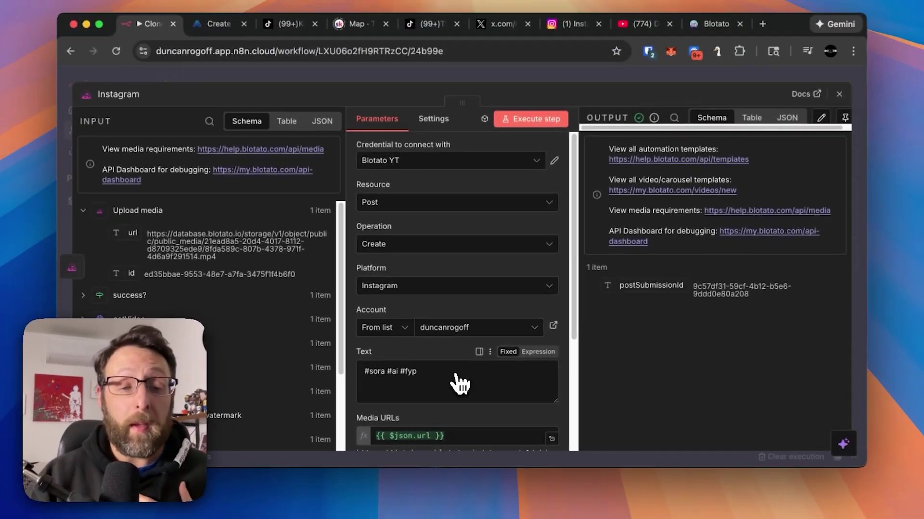
Map the url output of Upload media into the Instagram node's Media URLs field.
scroll(289, 432, "down", 2)
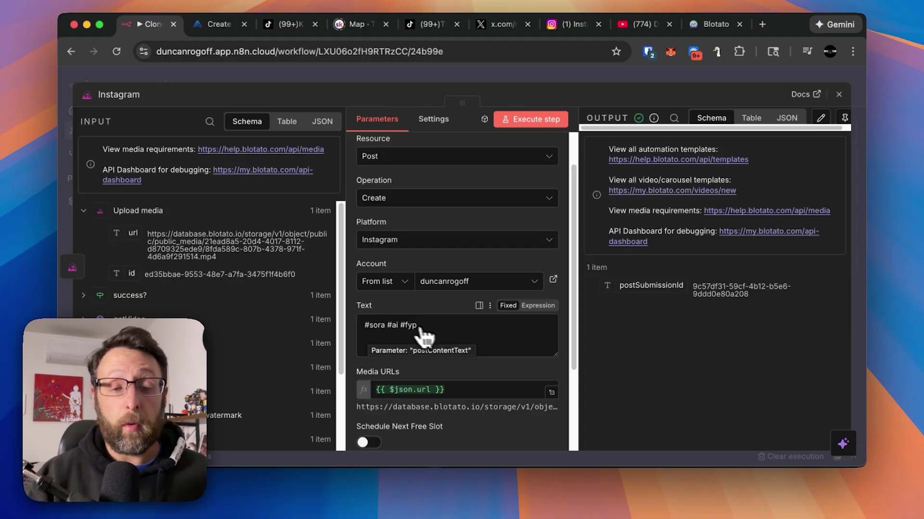
left_click_drag(131, 226, 405, 385)
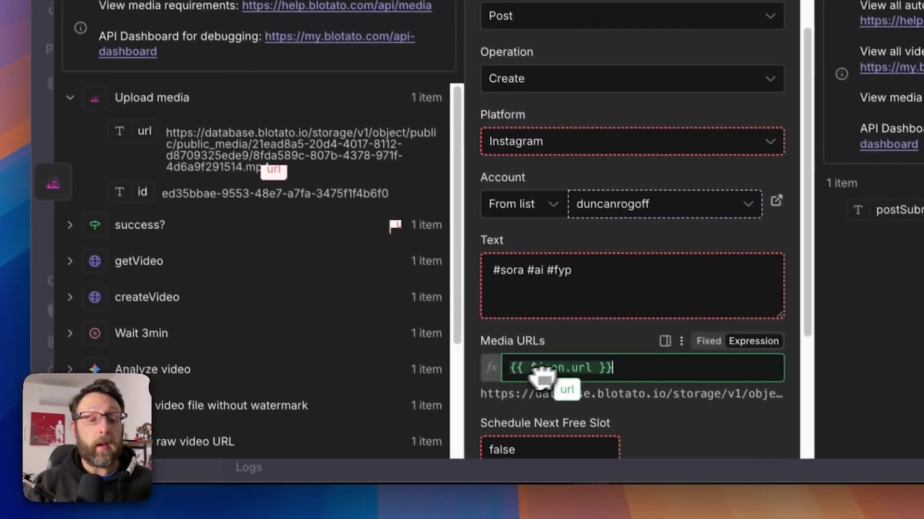
left_click_drag(559, 365, 560, 366)
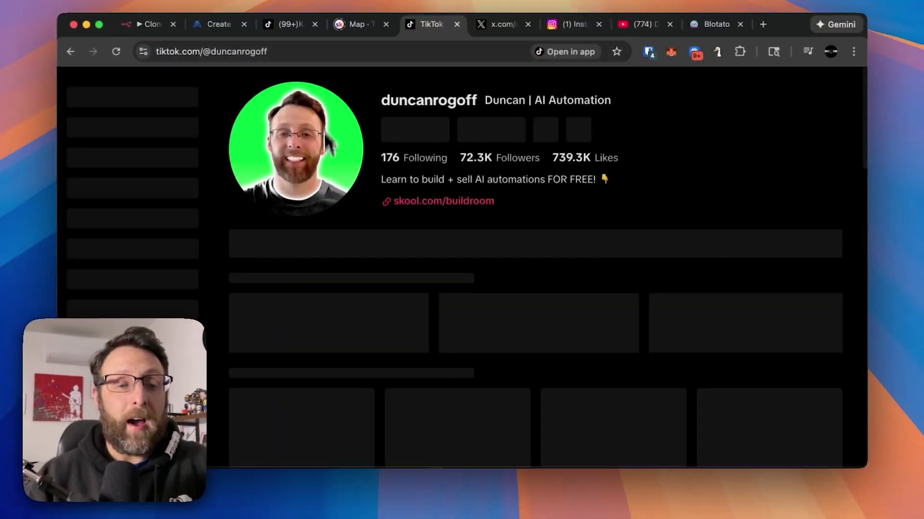
Look through the videos on the TikTok profile and open the newly posted fried chicken restaurant clip.
scroll(633, 289, "down", 7)
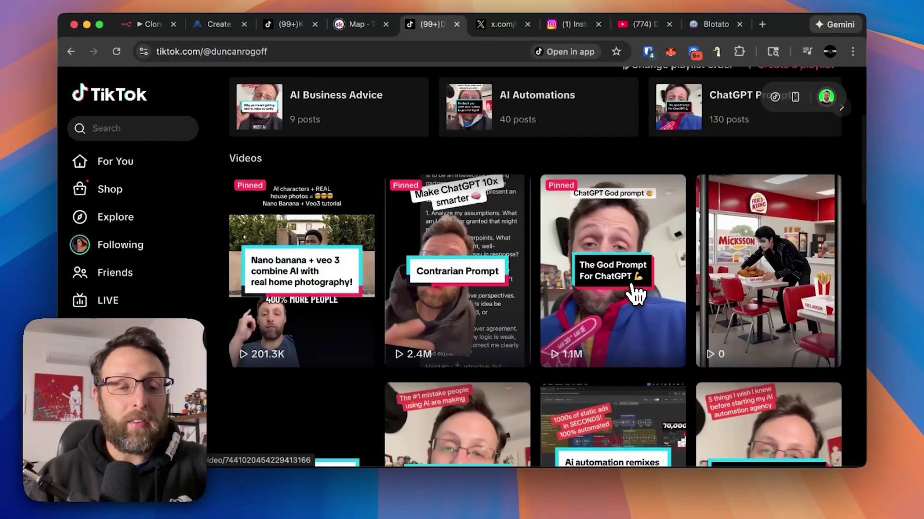
scroll(636, 295, "down", 2)
scroll(636, 295, "up", 3)
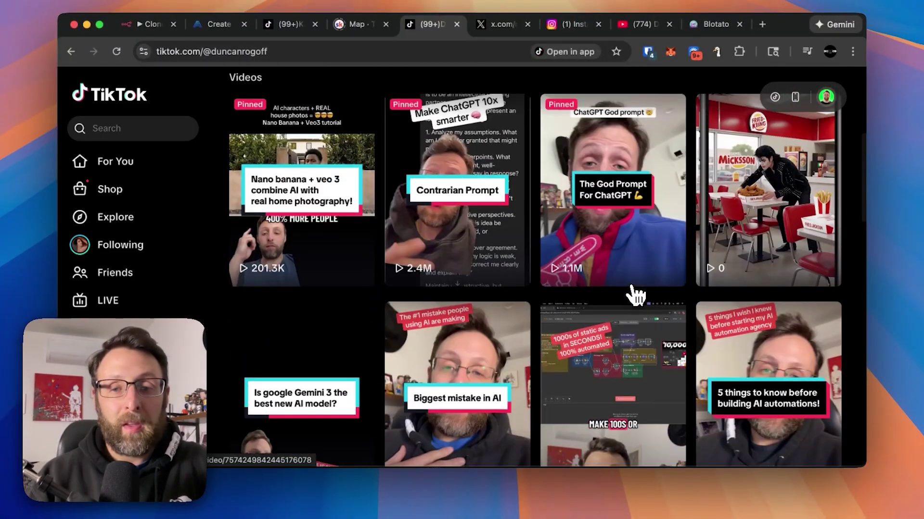
scroll(758, 228, "up", 1)
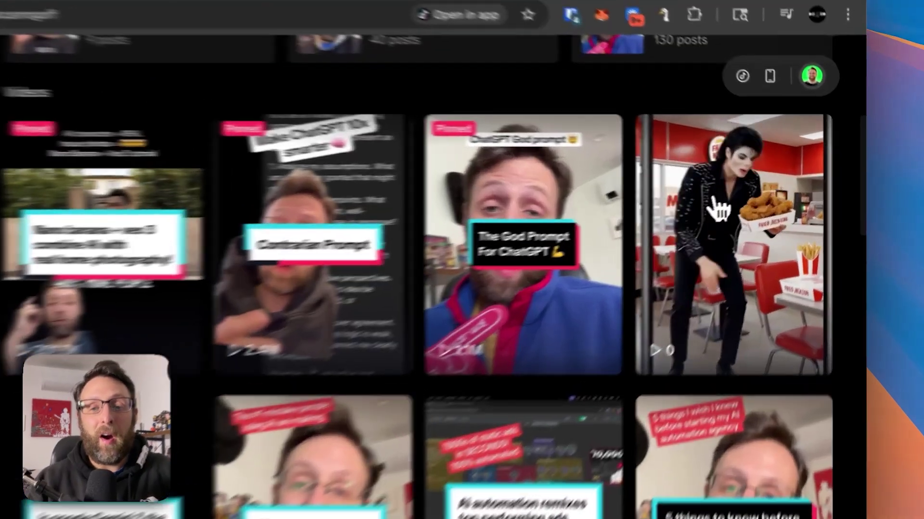
left_click(756, 227)
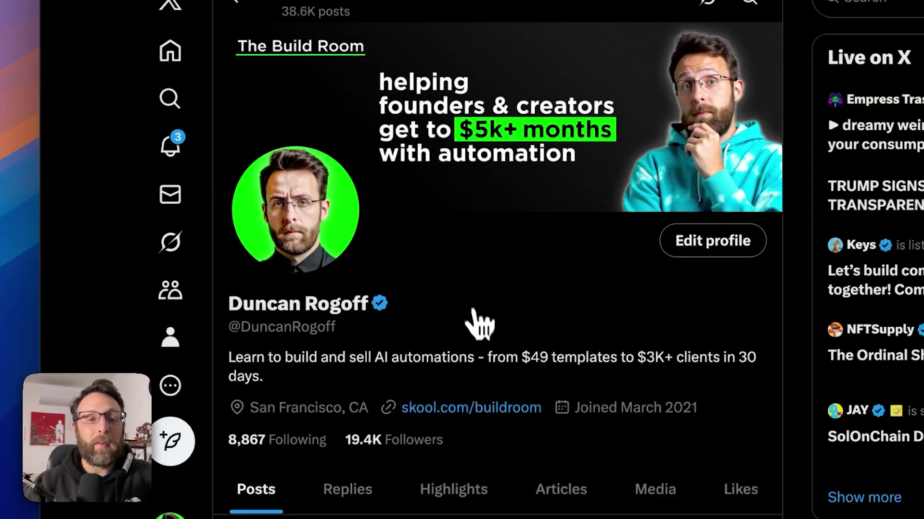
Check the X profile, the Instagram profile and the YouTube Shorts page for the newly posted video.
scroll(480, 332, "down", 15)
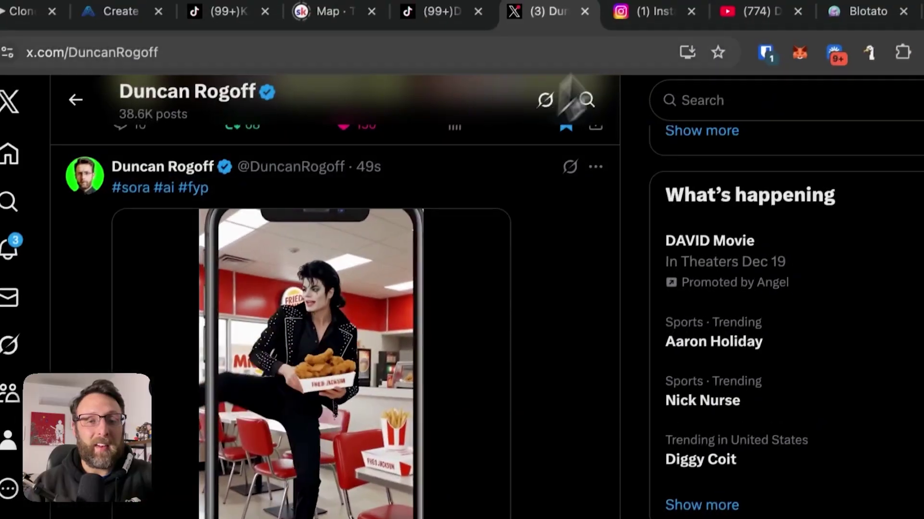
left_click(511, 20)
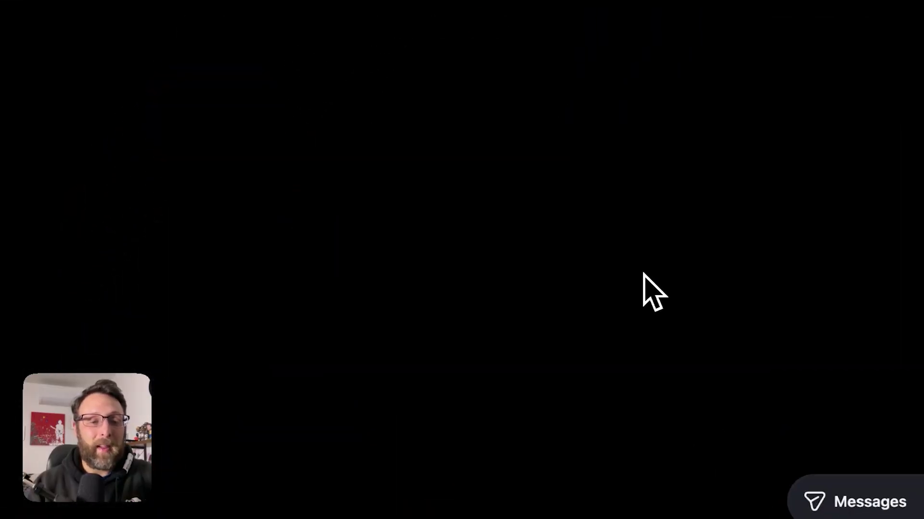
scroll(651, 294, "down", 5)
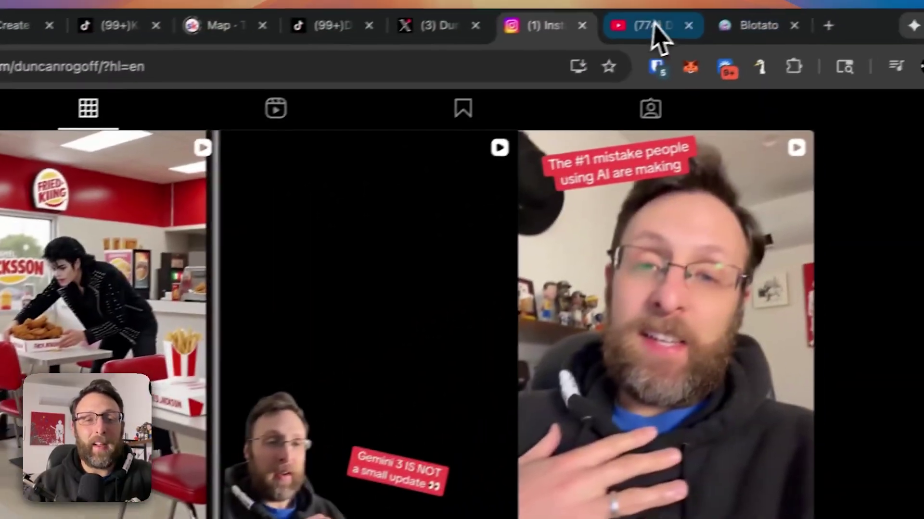
left_click(652, 26)
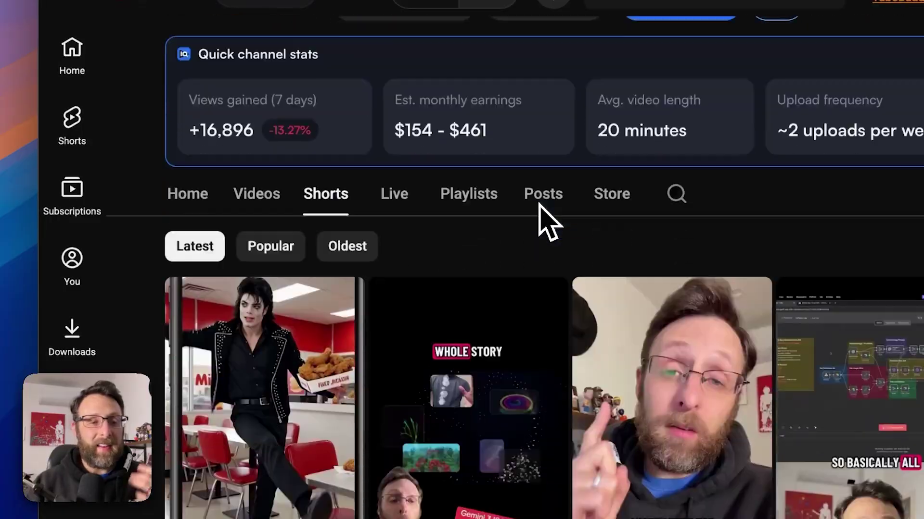
scroll(547, 219, "down", 2)
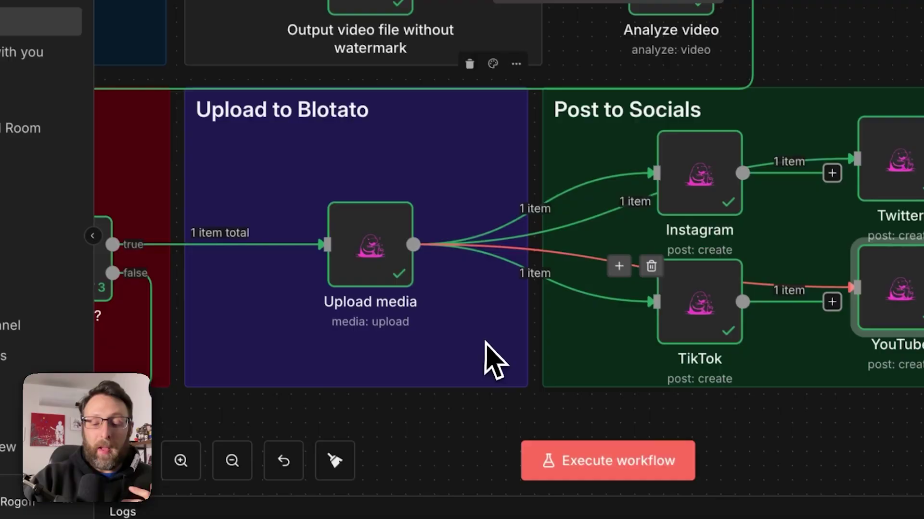
Return to the Clone TikTok Videos workflow in n8n and review the whole node layout on the canvas.
scroll(487, 345, "down", 3)
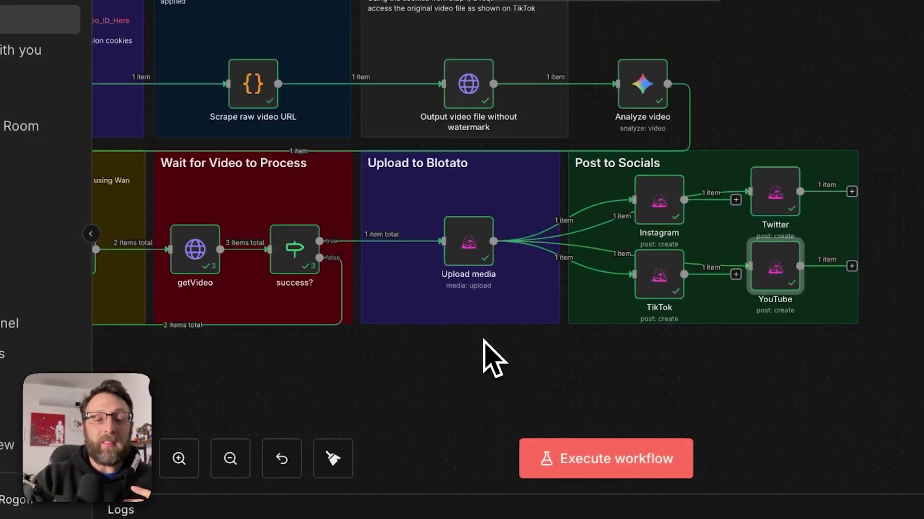
scroll(486, 343, "left", 3)
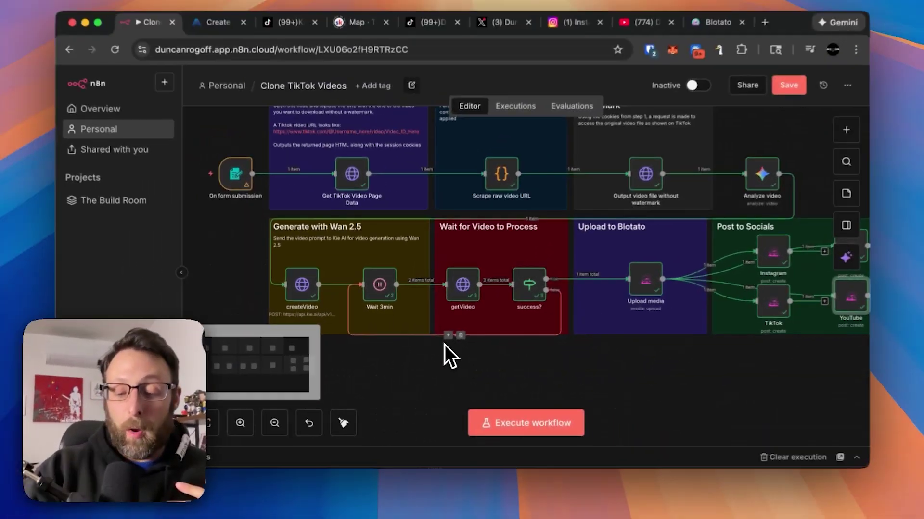
scroll(484, 340, "down", 2)
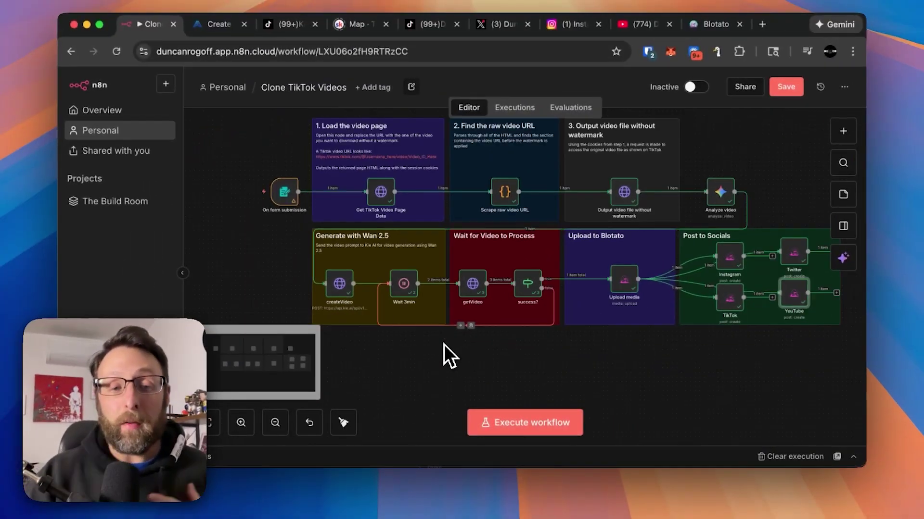
scroll(484, 339, "right", 2)
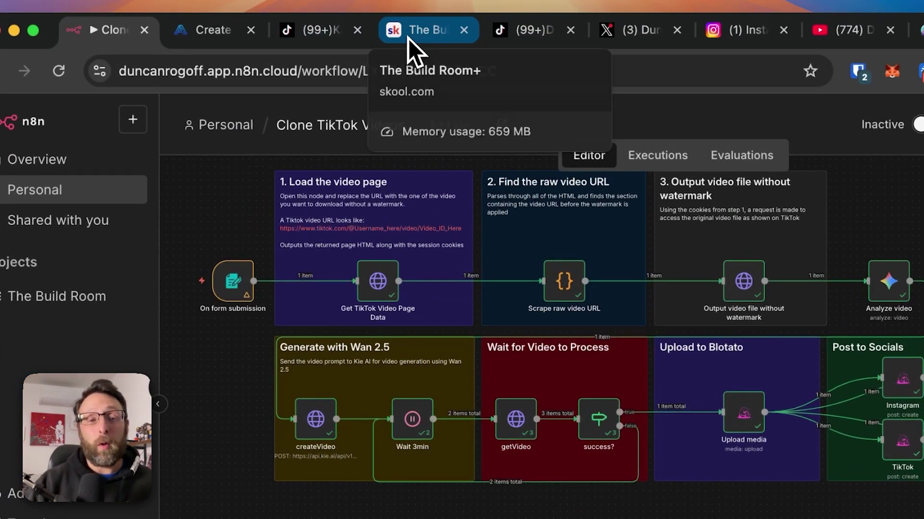
Switch to The Build Room+ community on Skool and view its member map.
left_click(416, 31)
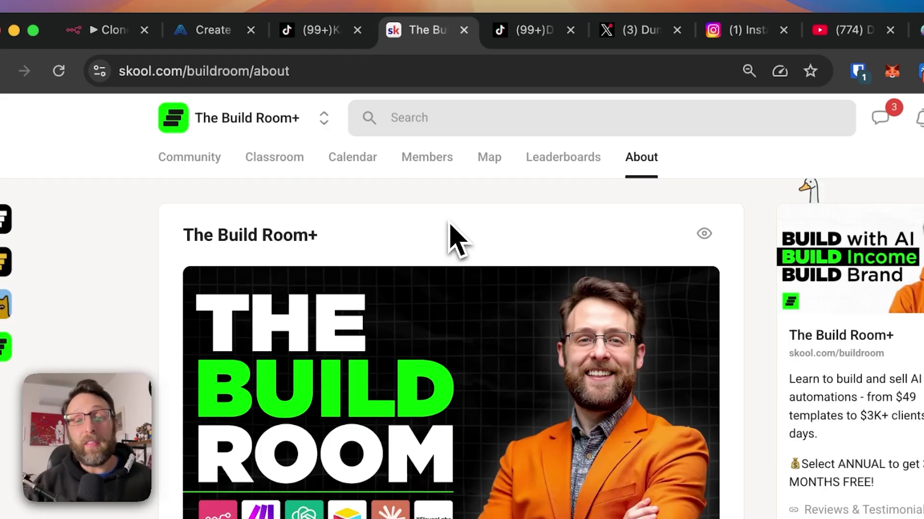
left_click(496, 156)
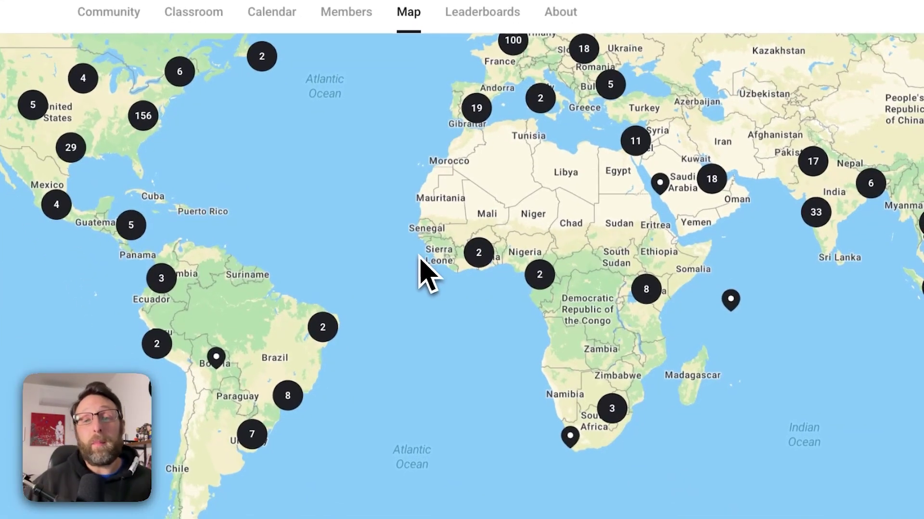